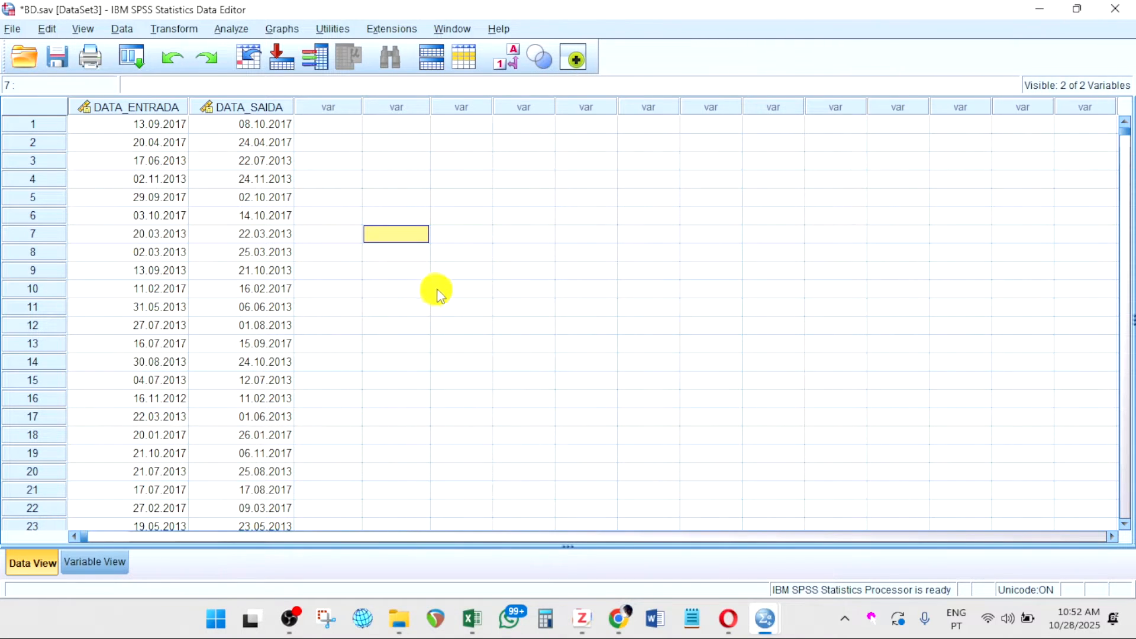
# Start a Date and Time Wizard calculation for the number of time units between two dates.
pyautogui.click(186, 31)
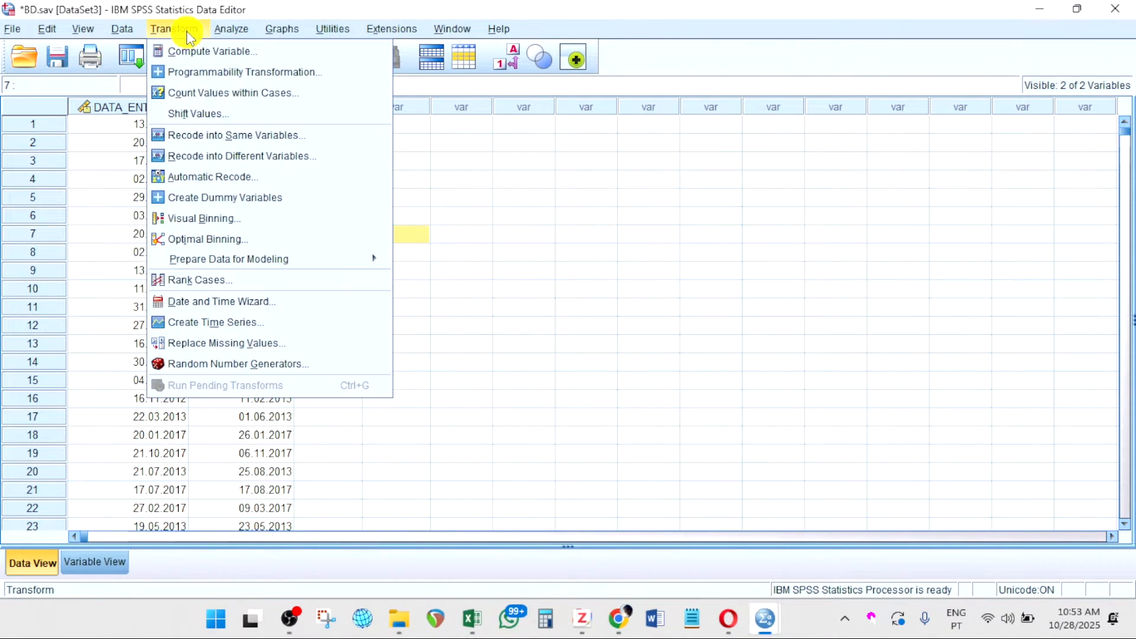
pyautogui.click(259, 303)
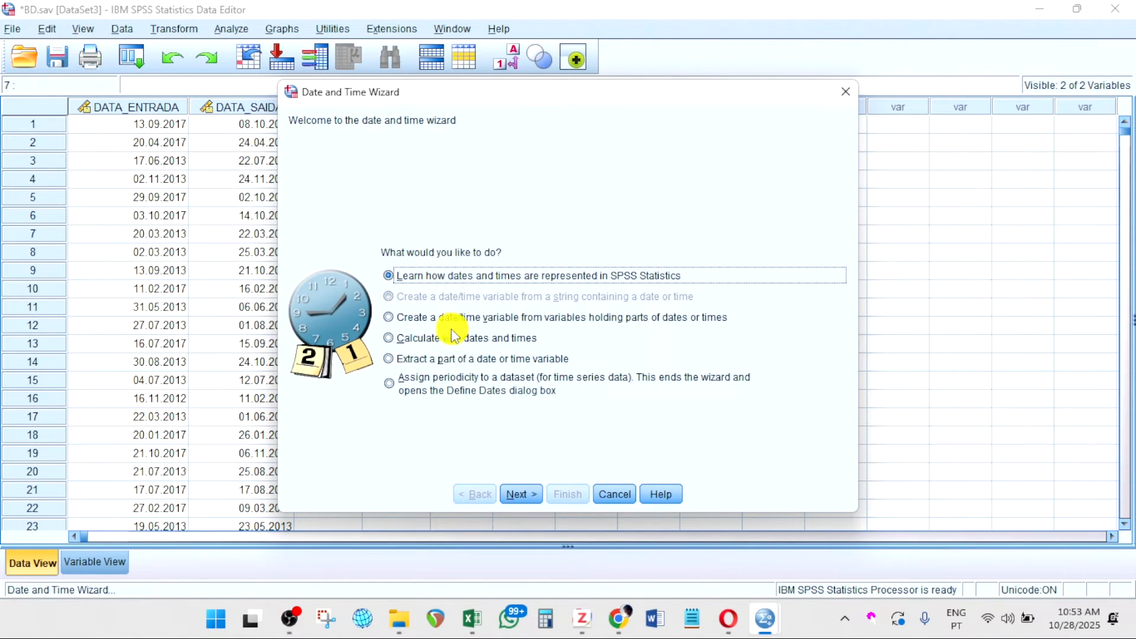
pyautogui.click(406, 345)
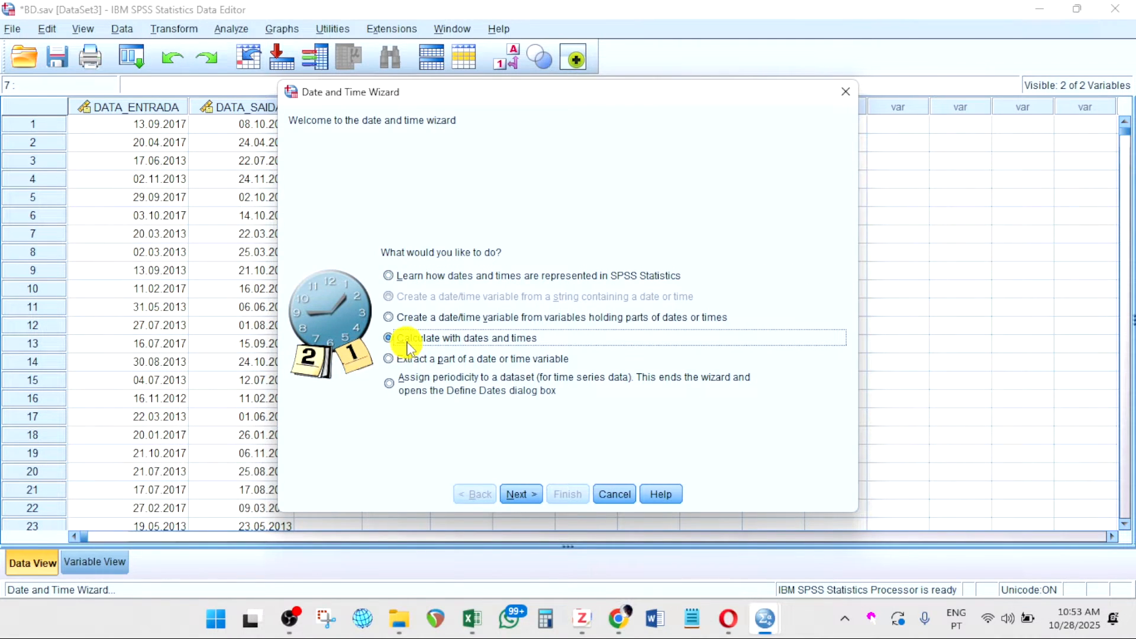
pyautogui.click(518, 496)
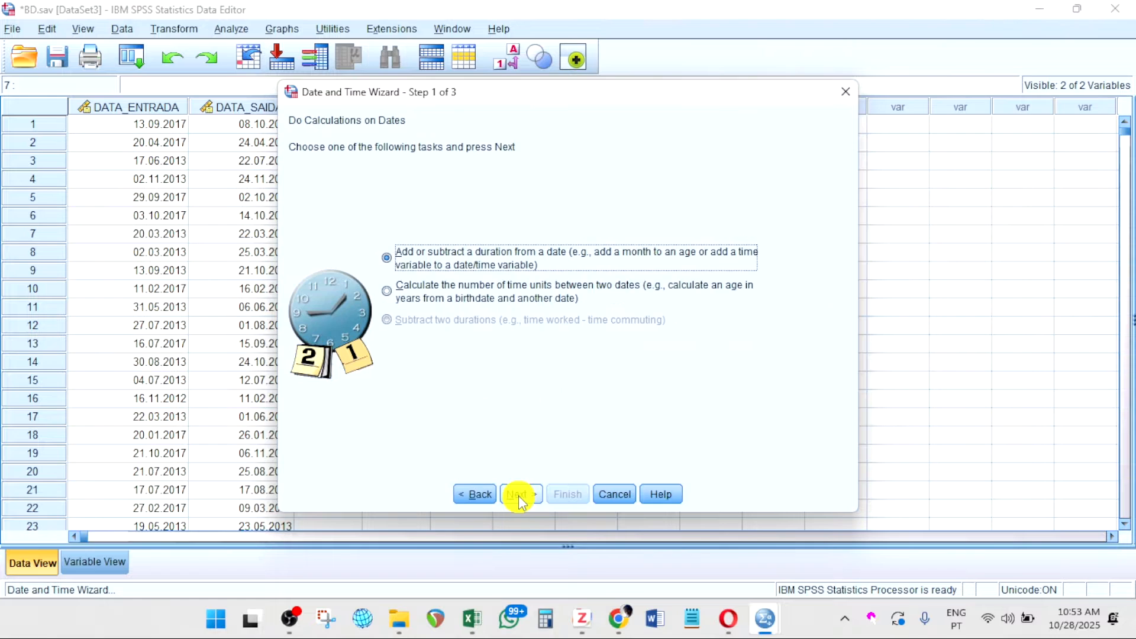
pyautogui.click(445, 292)
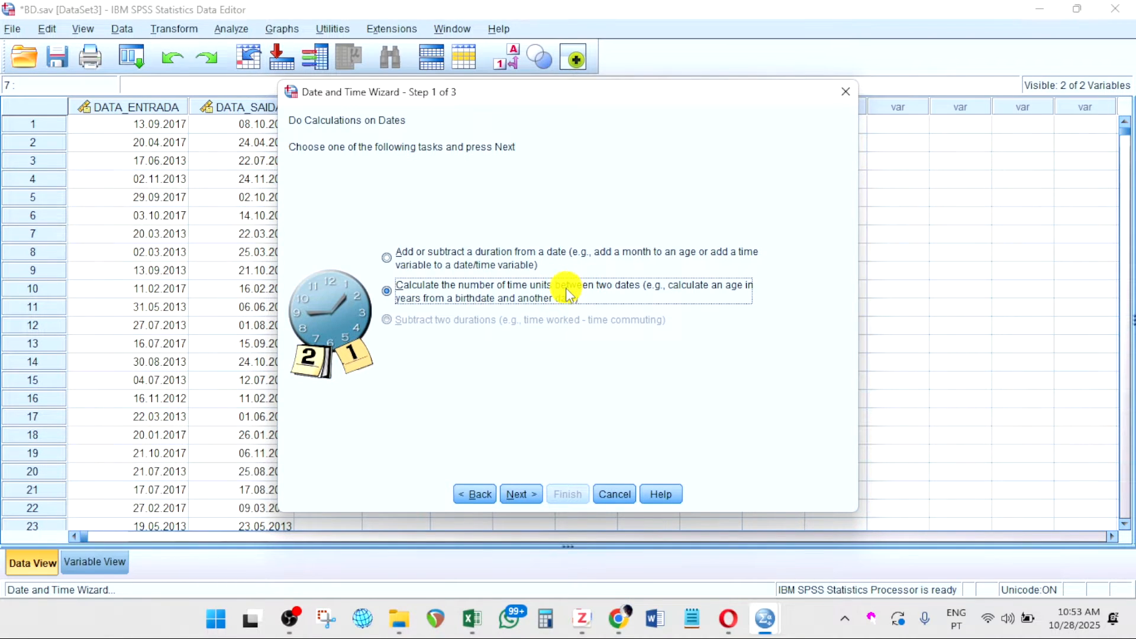
pyautogui.click(536, 492)
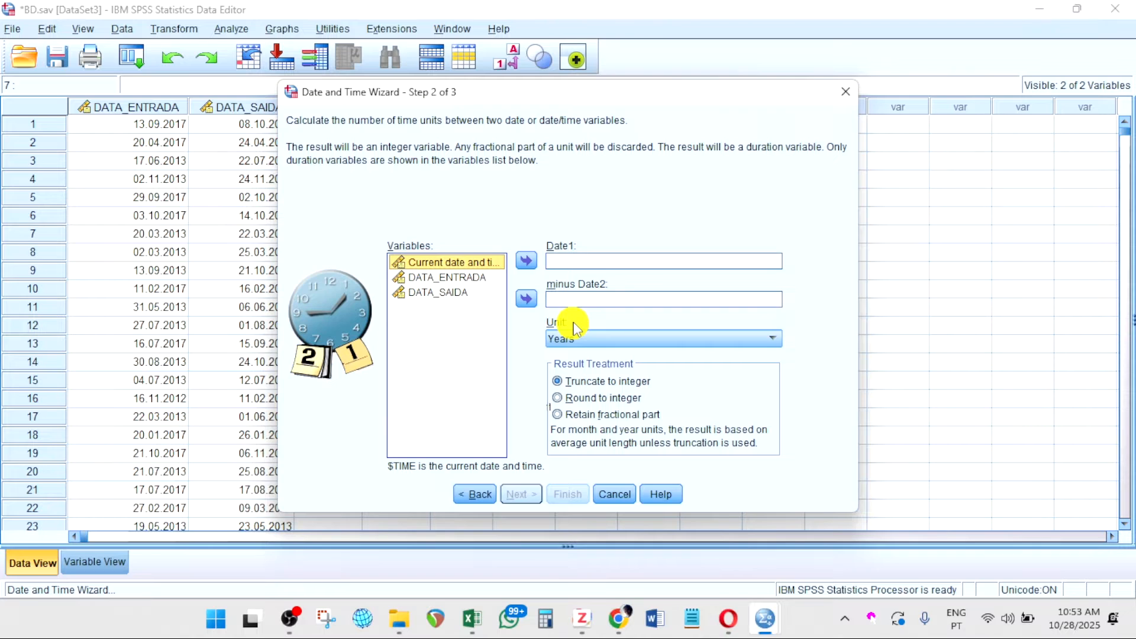
# Define the calculation as DATA_SAIDA minus DATA_ENTRADA with Days as the unit.
pyautogui.click(463, 292)
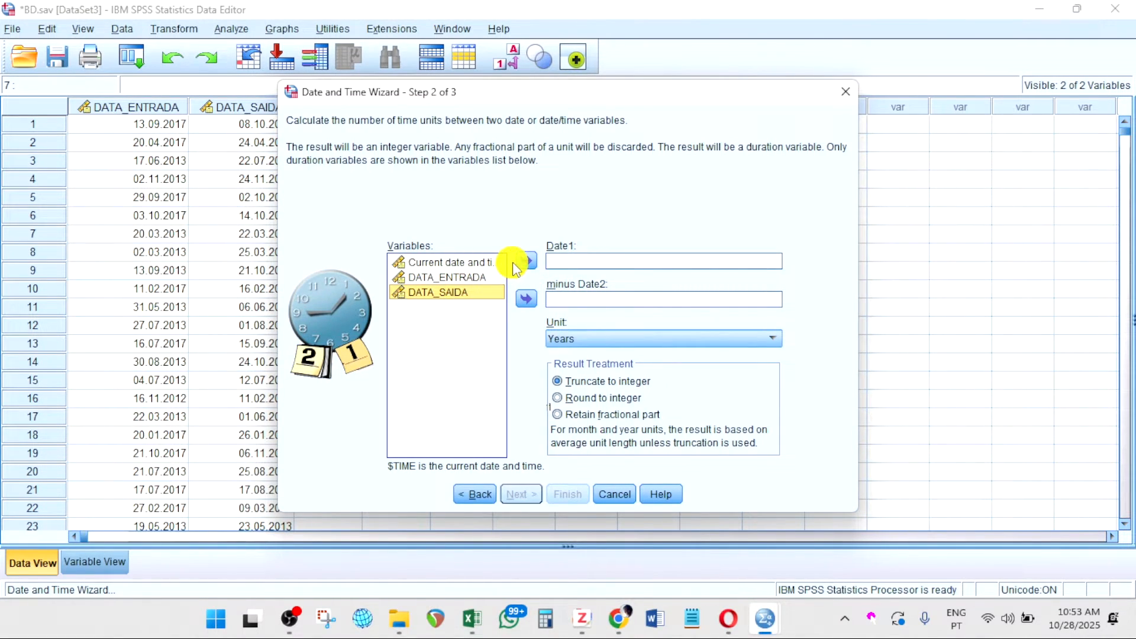
pyautogui.click(535, 261)
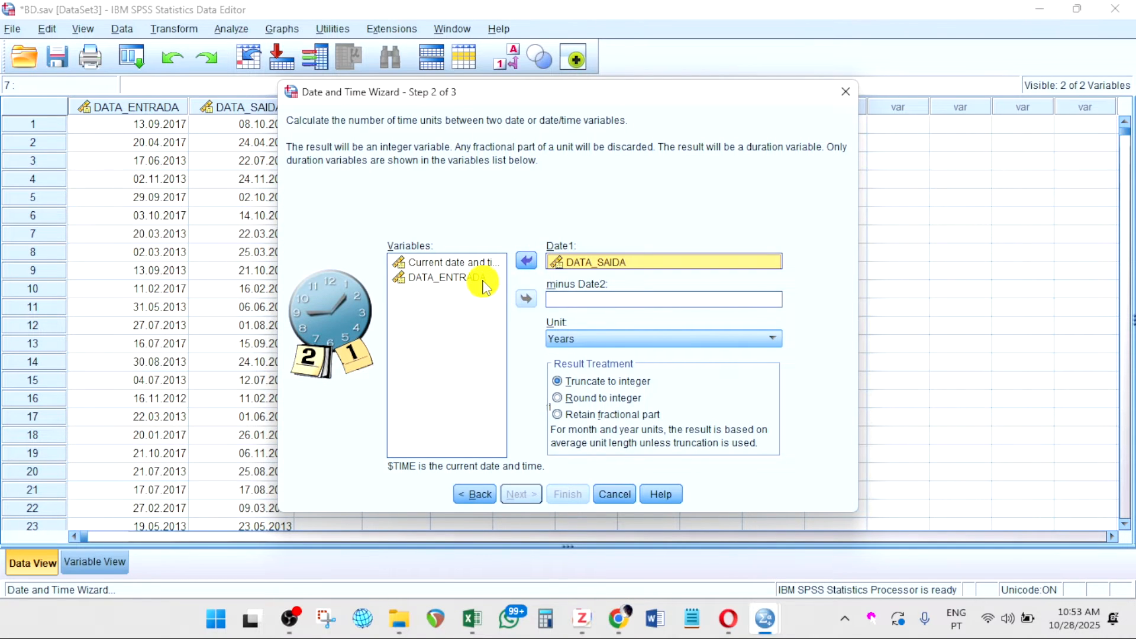
pyautogui.click(483, 281)
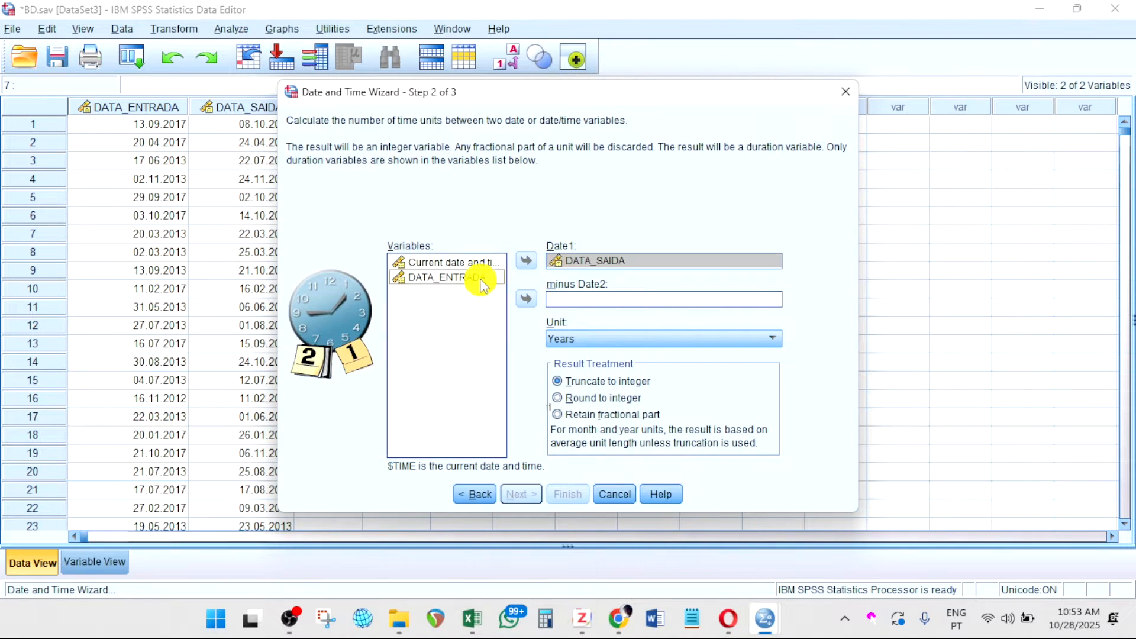
pyautogui.click(526, 299)
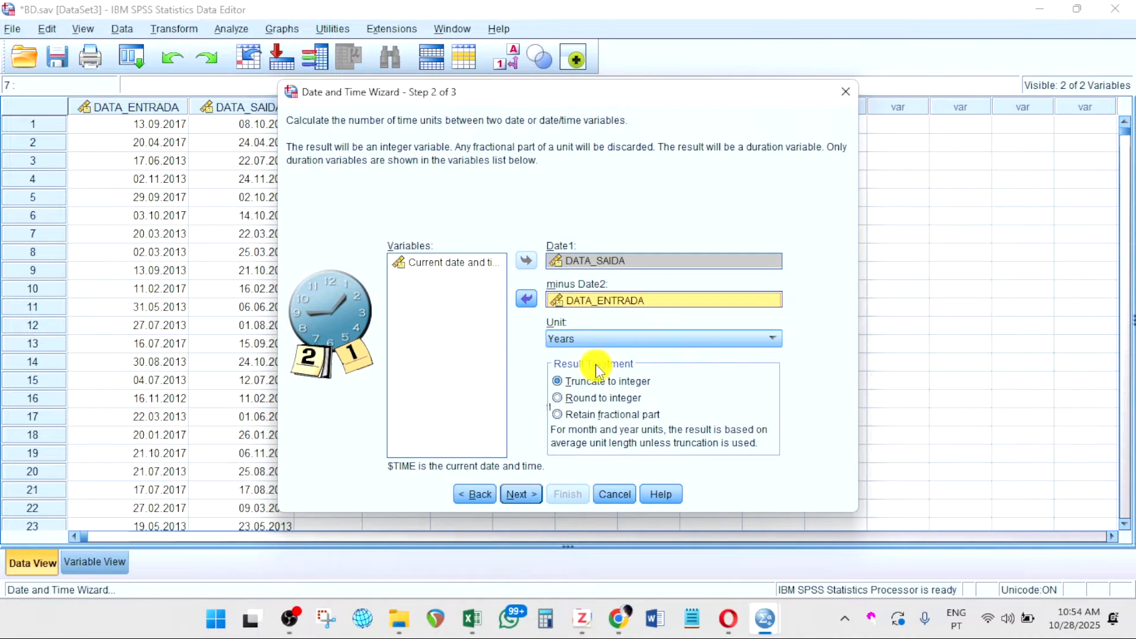
pyautogui.click(583, 338)
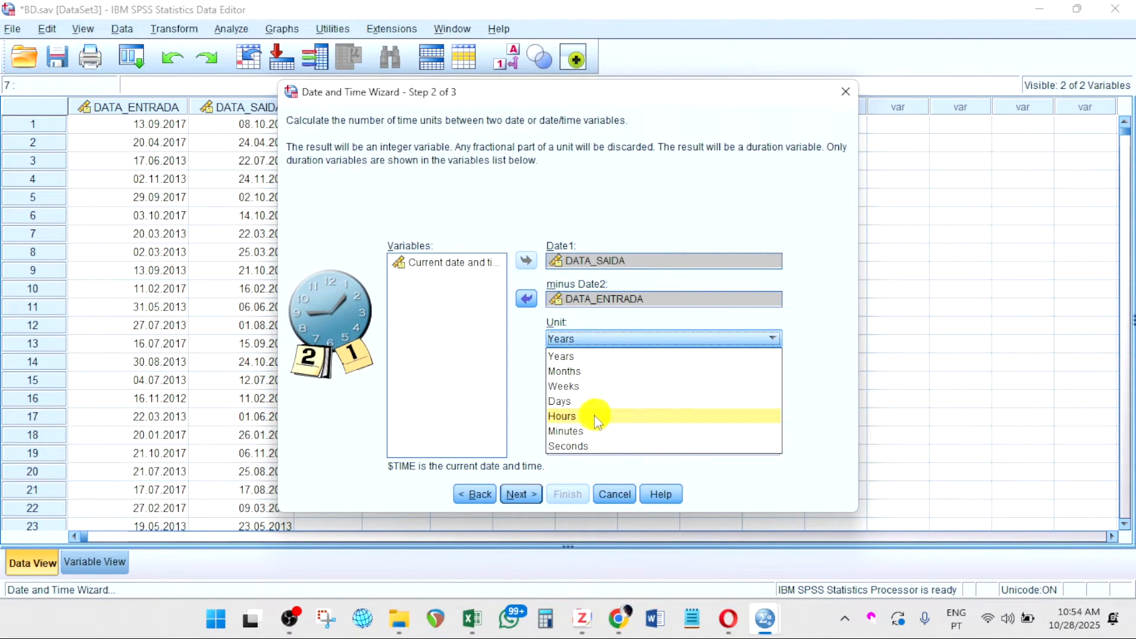
pyautogui.click(563, 403)
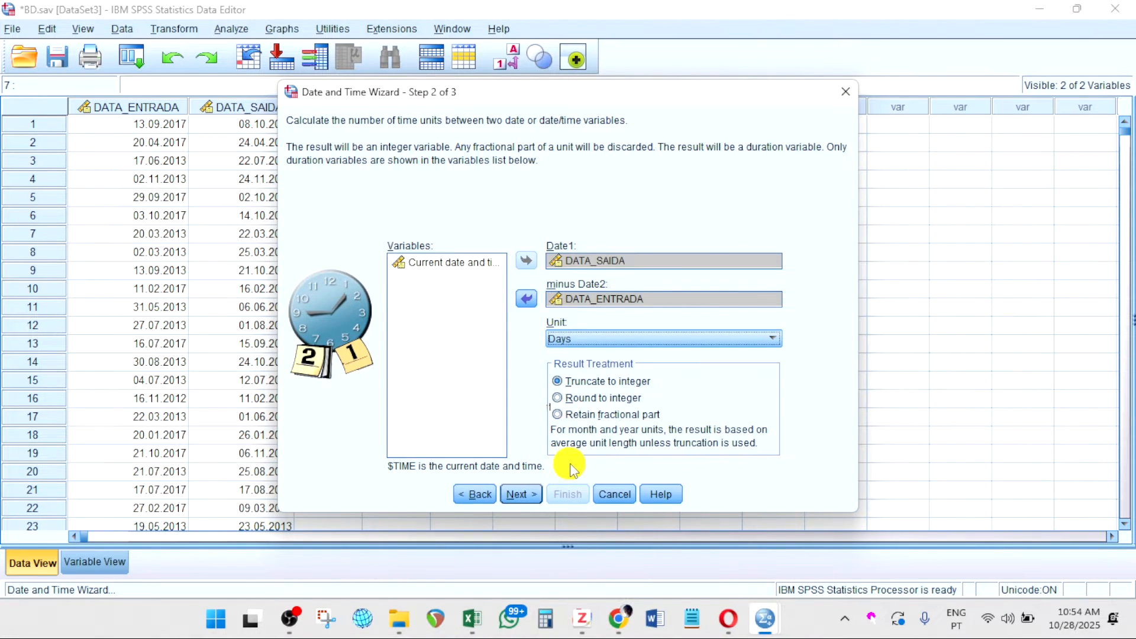
pyautogui.click(540, 497)
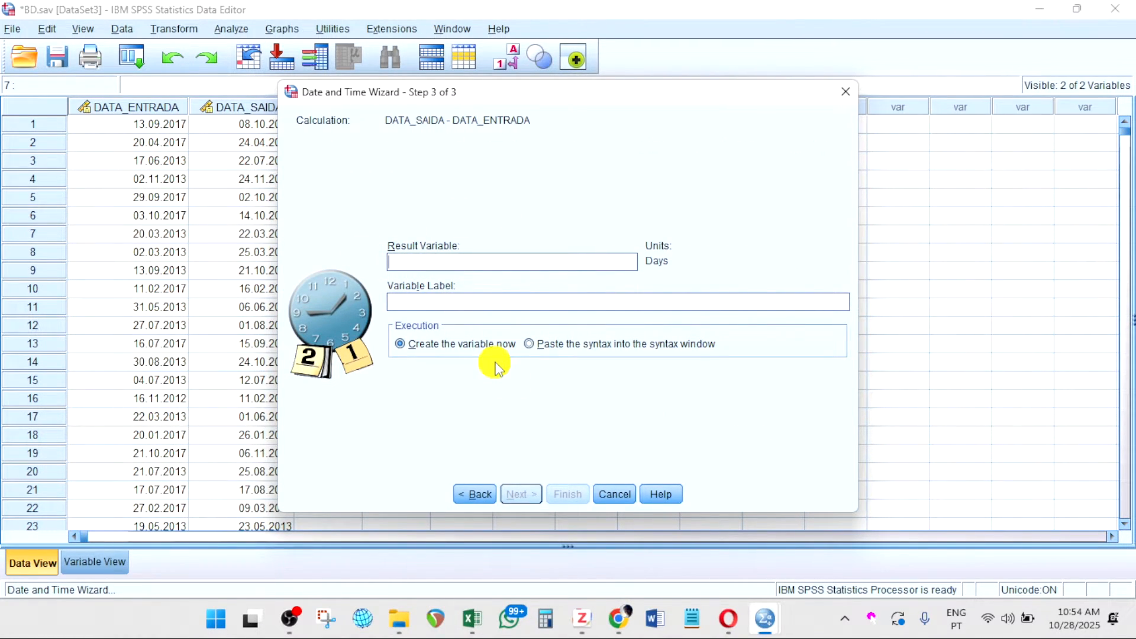
# Create the result variable days immediately, with the label "Dias de Internamento".
pyautogui.write('days')
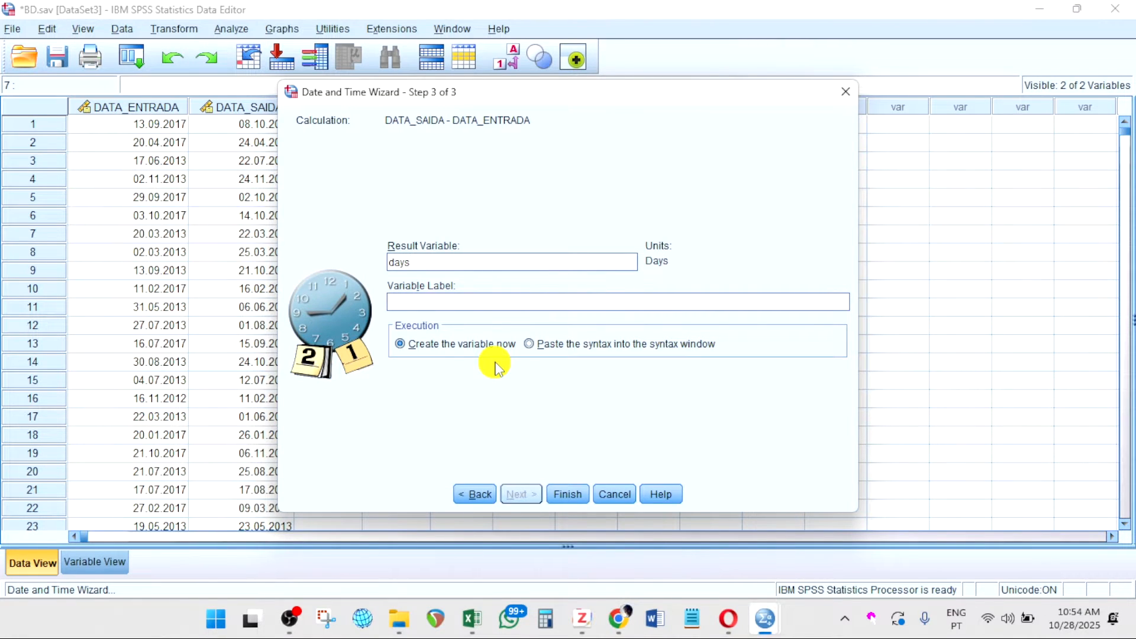
pyautogui.click(444, 302)
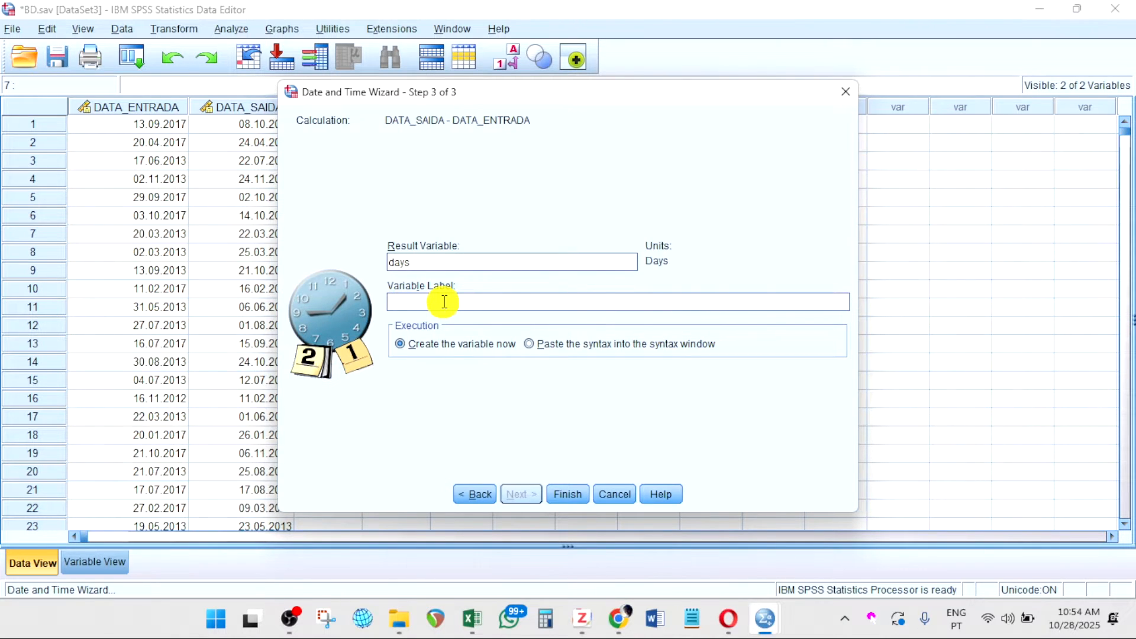
pyautogui.write('Dias de Internamento')
pyautogui.click(450, 346)
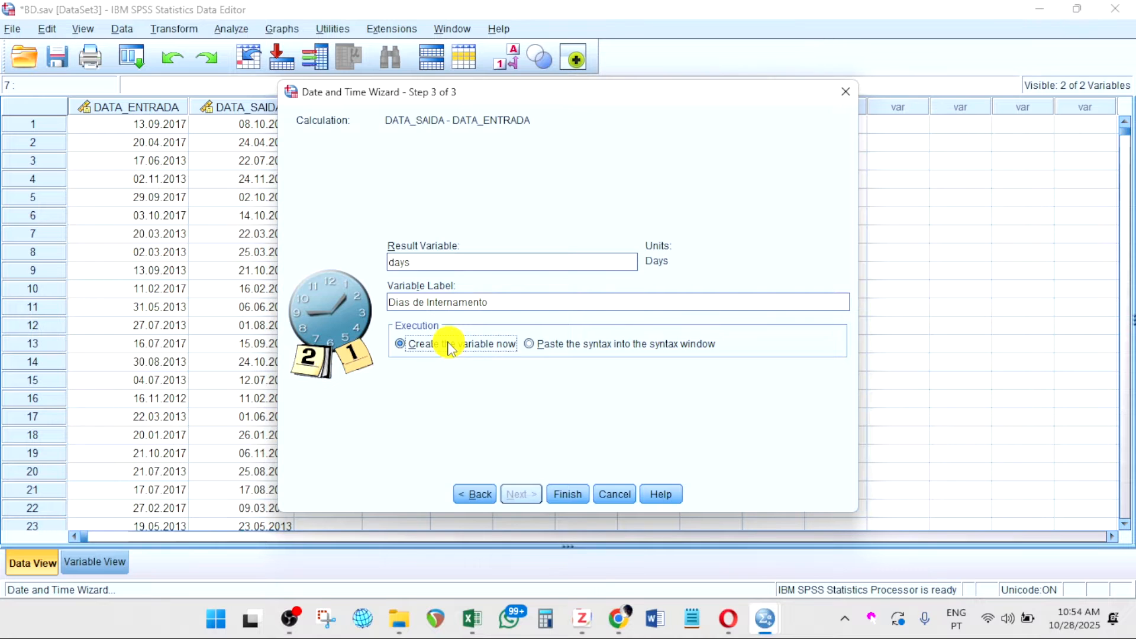
pyautogui.click(572, 495)
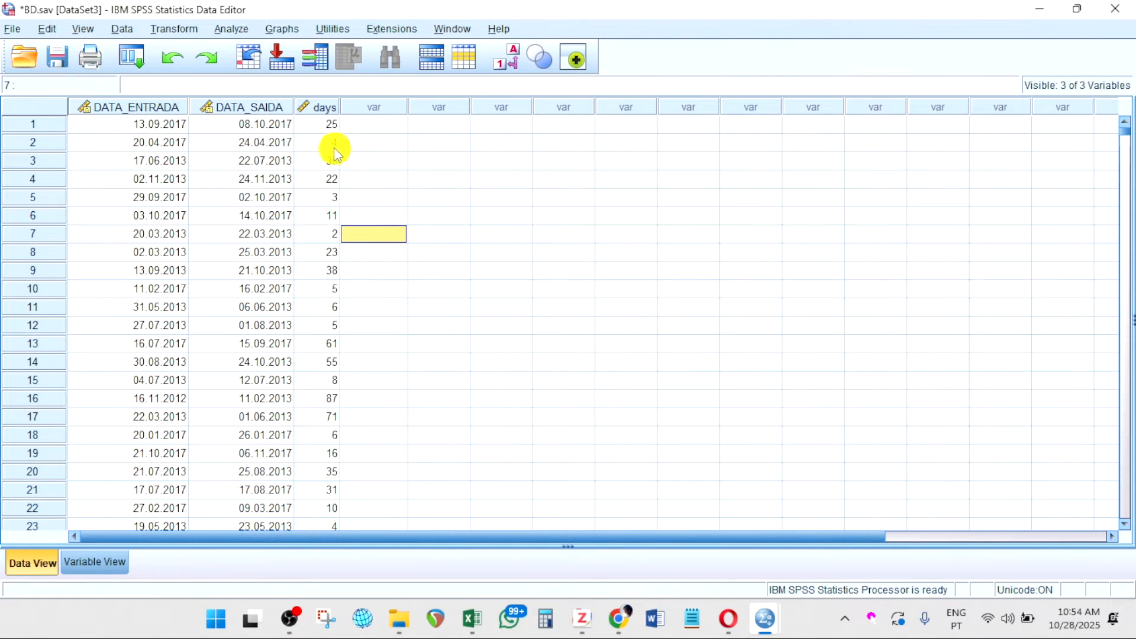
# Check the days variable against the entry and exit dates in rows 7 and 11, and look through the remaining cases.
pyautogui.click(329, 109)
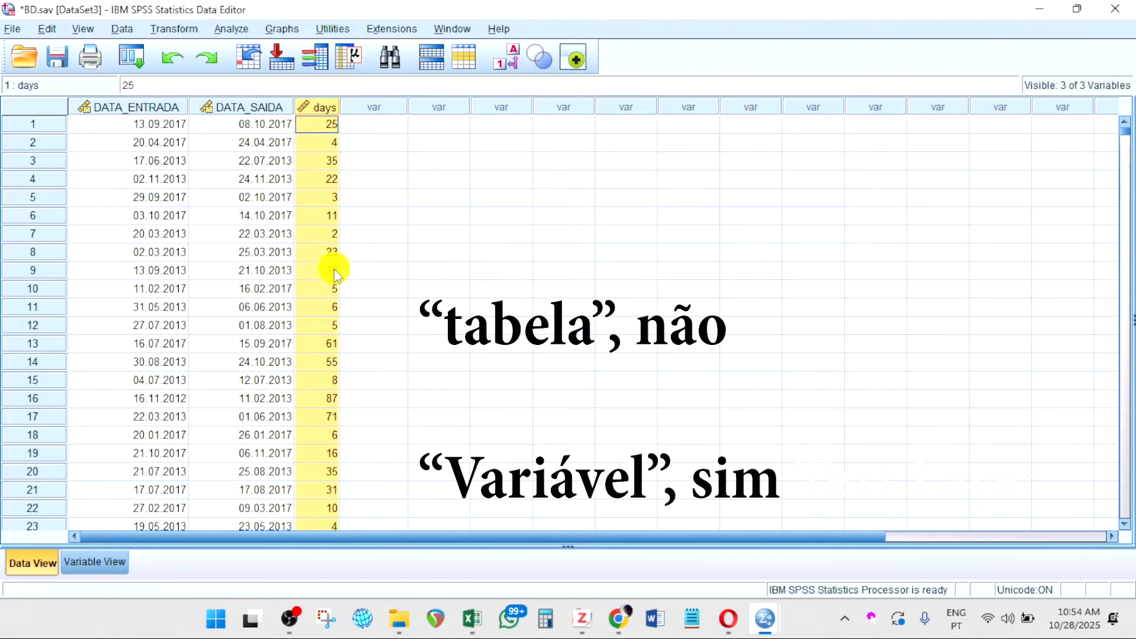
pyautogui.click(329, 233)
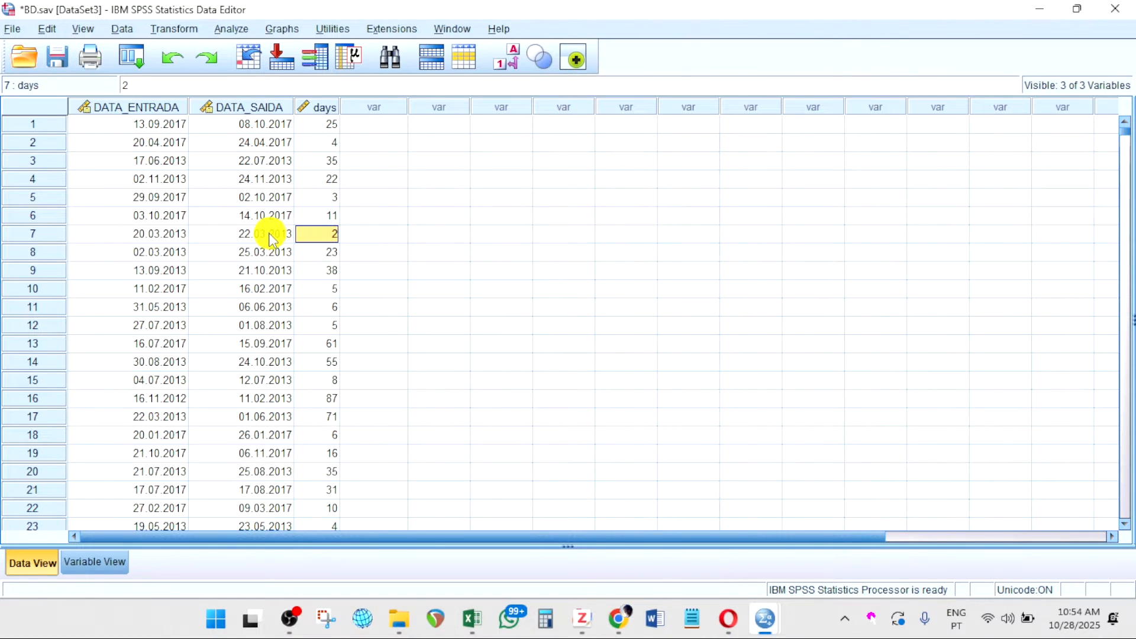
pyautogui.click(286, 234)
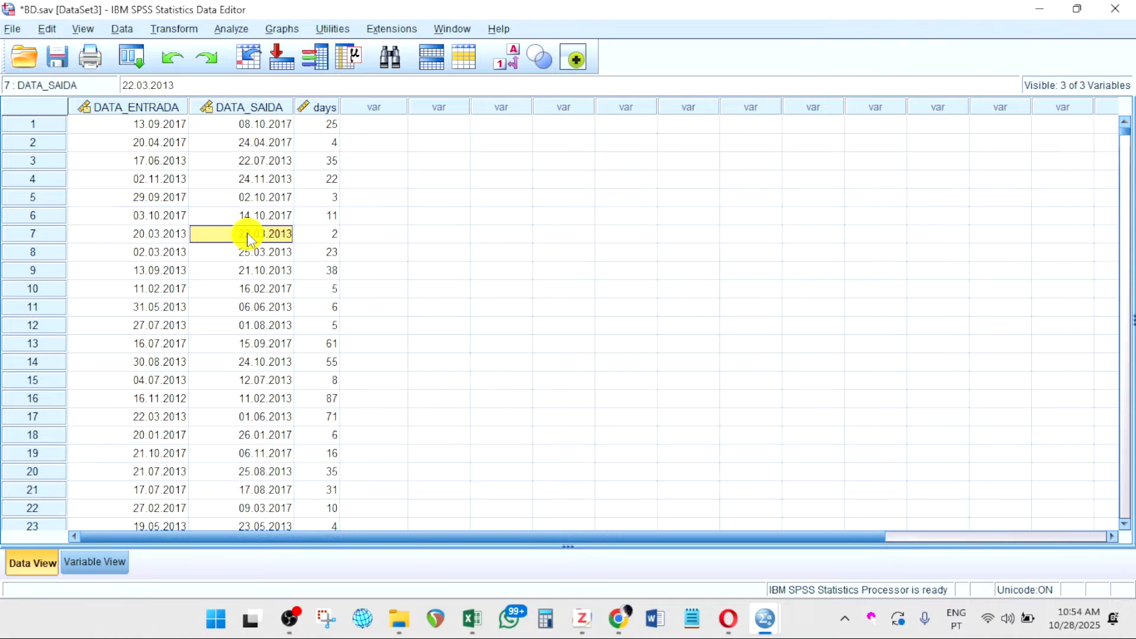
pyautogui.click(145, 237)
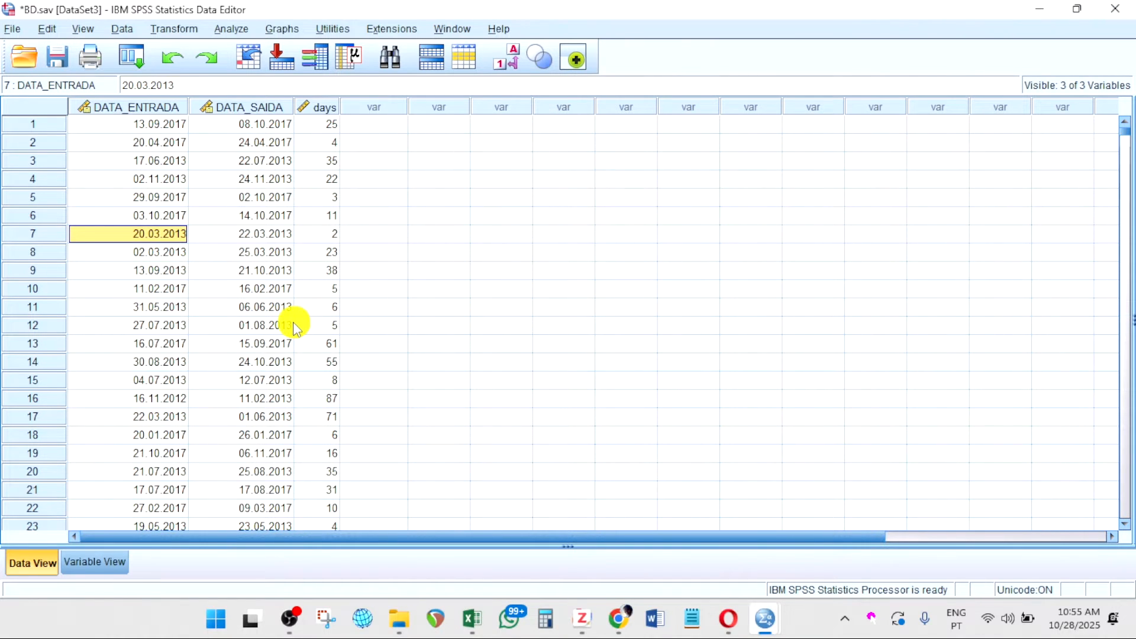
pyautogui.click(266, 307)
pyautogui.click(317, 307)
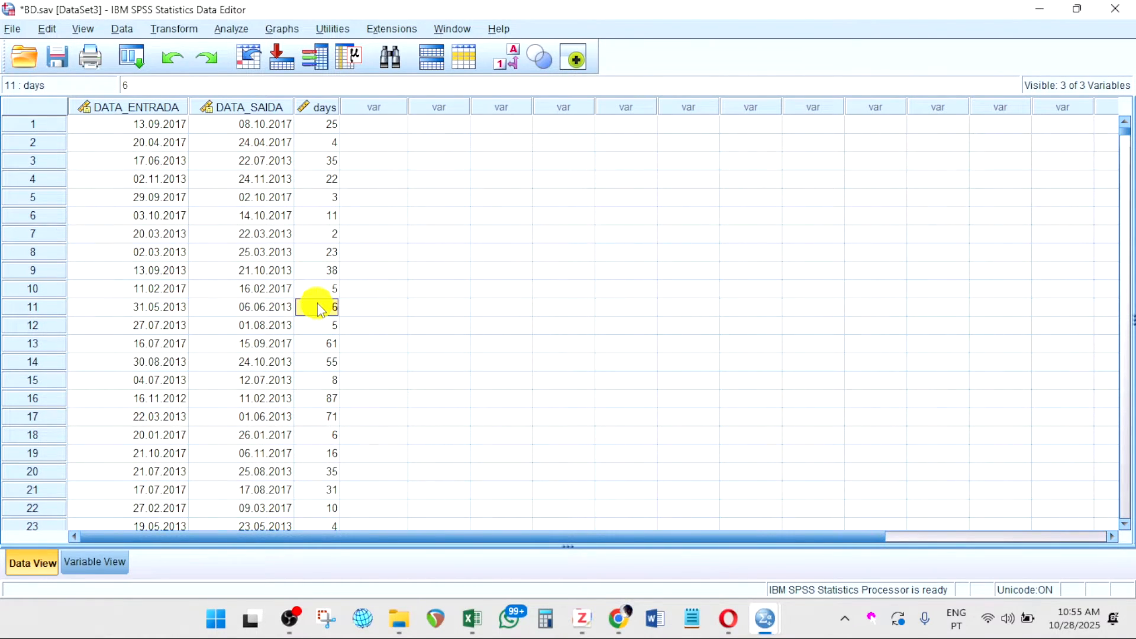
pyautogui.click(259, 308)
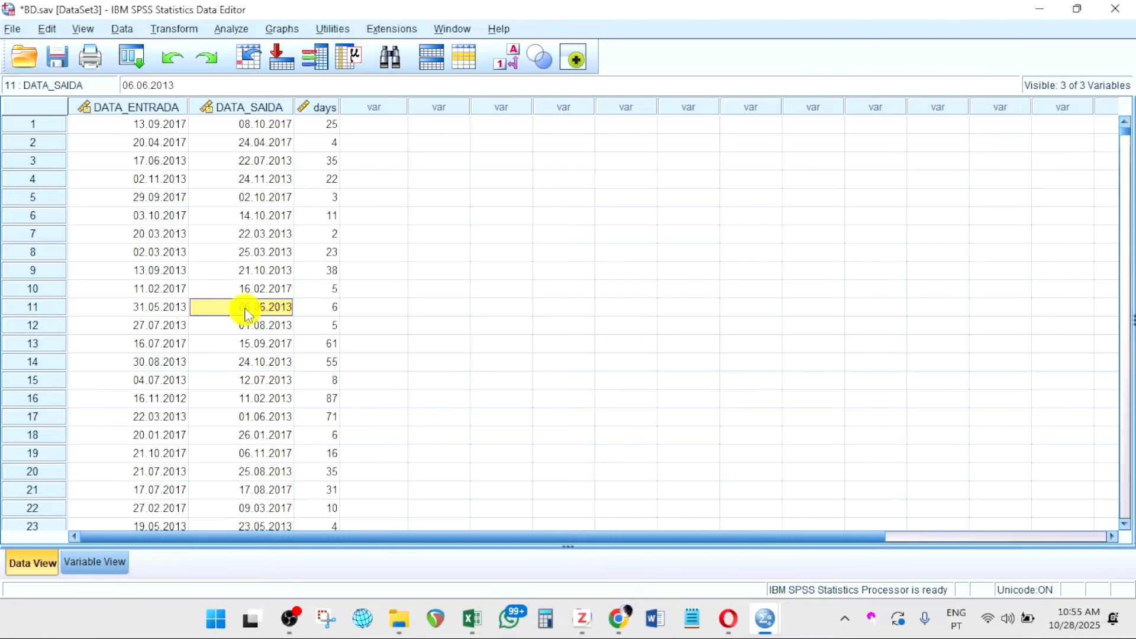
pyautogui.click(141, 307)
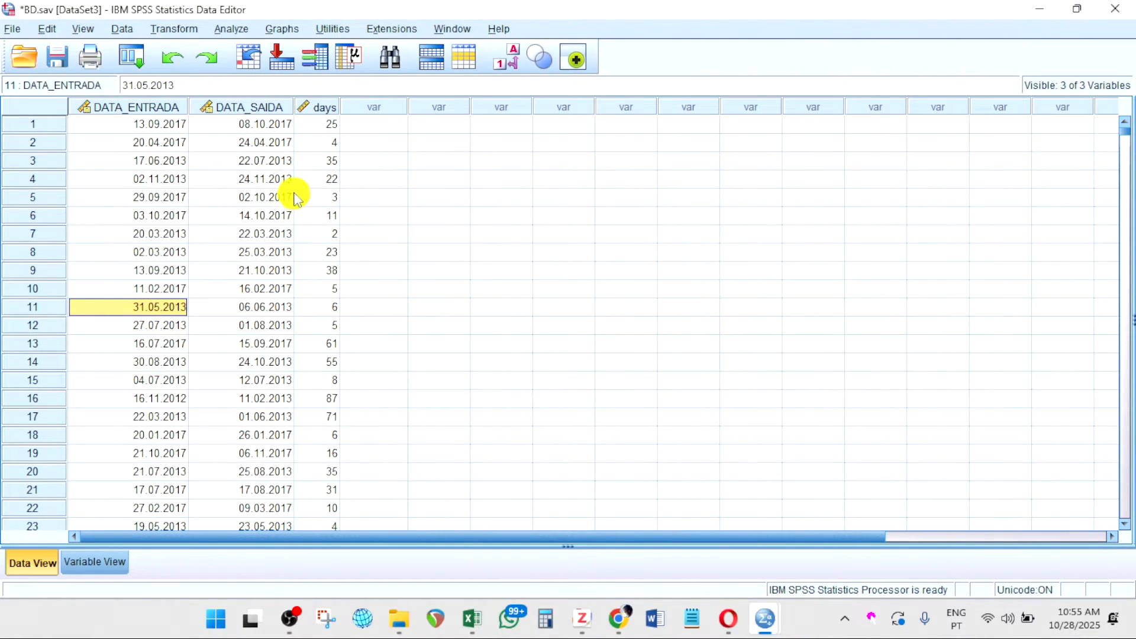
pyautogui.scroll(-20, 325, 178)
pyautogui.scroll(20, 329, 183)
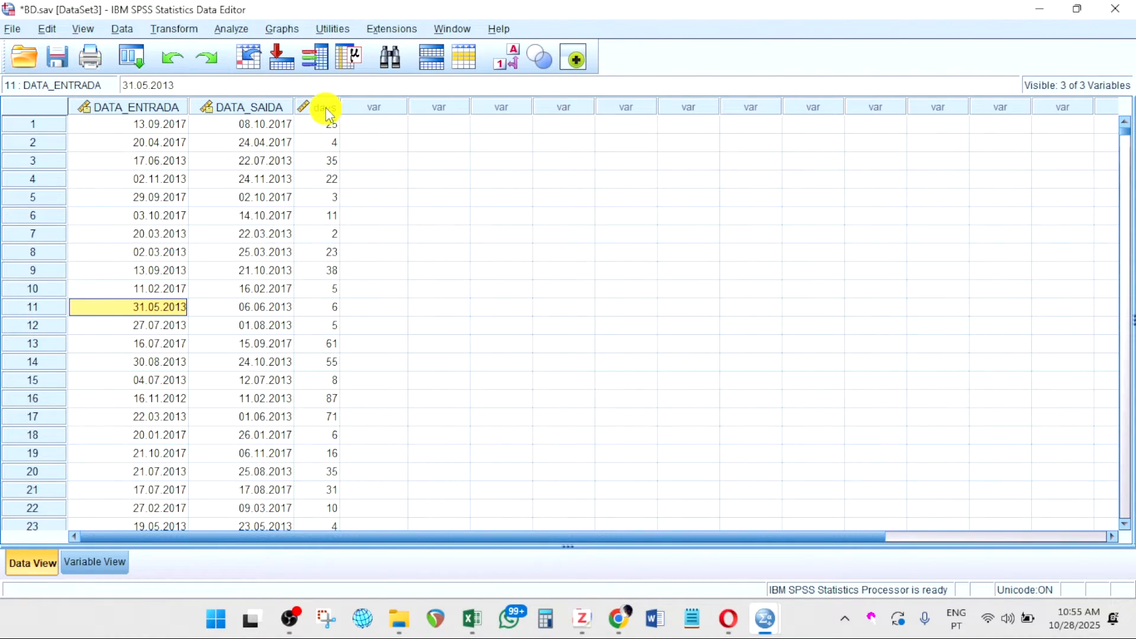
# Run descriptive statistics on the days variable, review the Statistics table, and return to the data.
pyautogui.moveTo(327, 110)
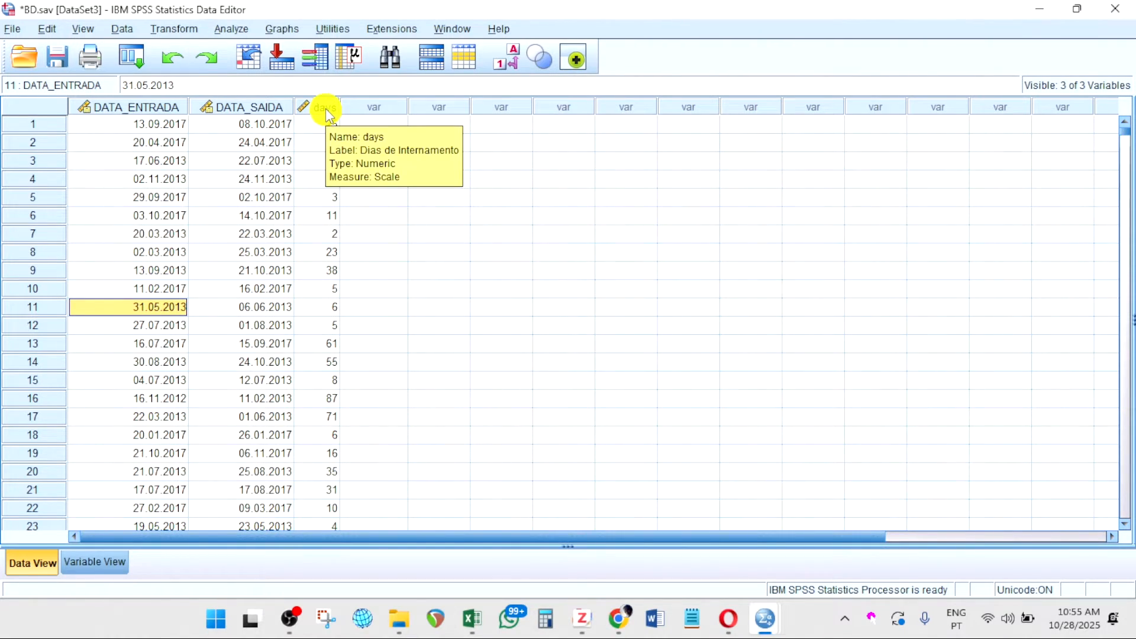
pyautogui.rightClick(325, 108)
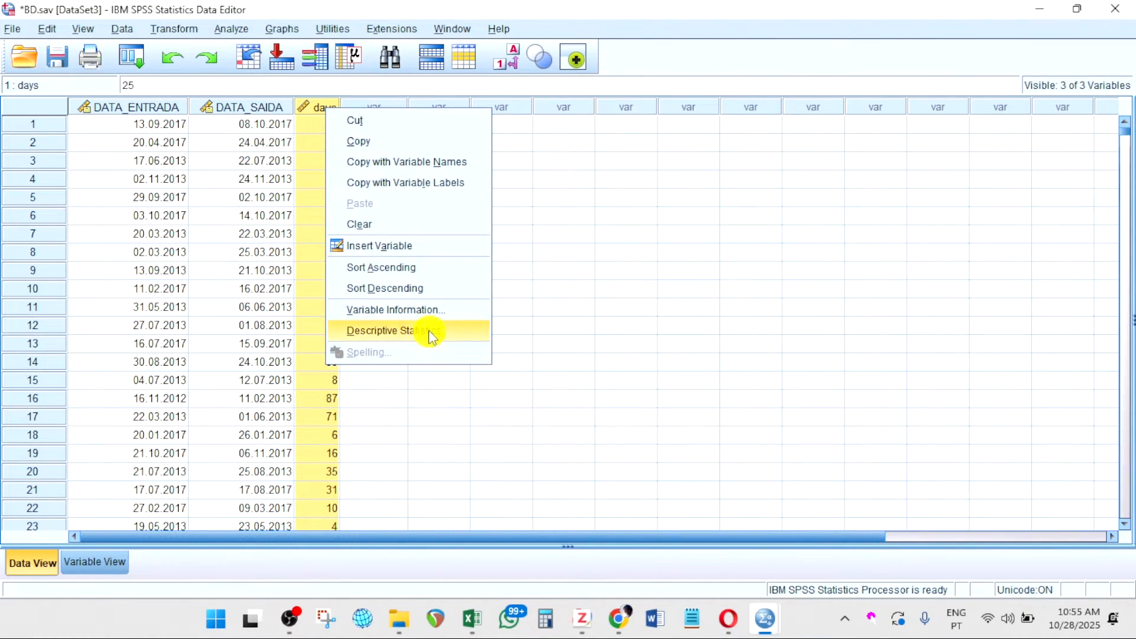
pyautogui.click(421, 331)
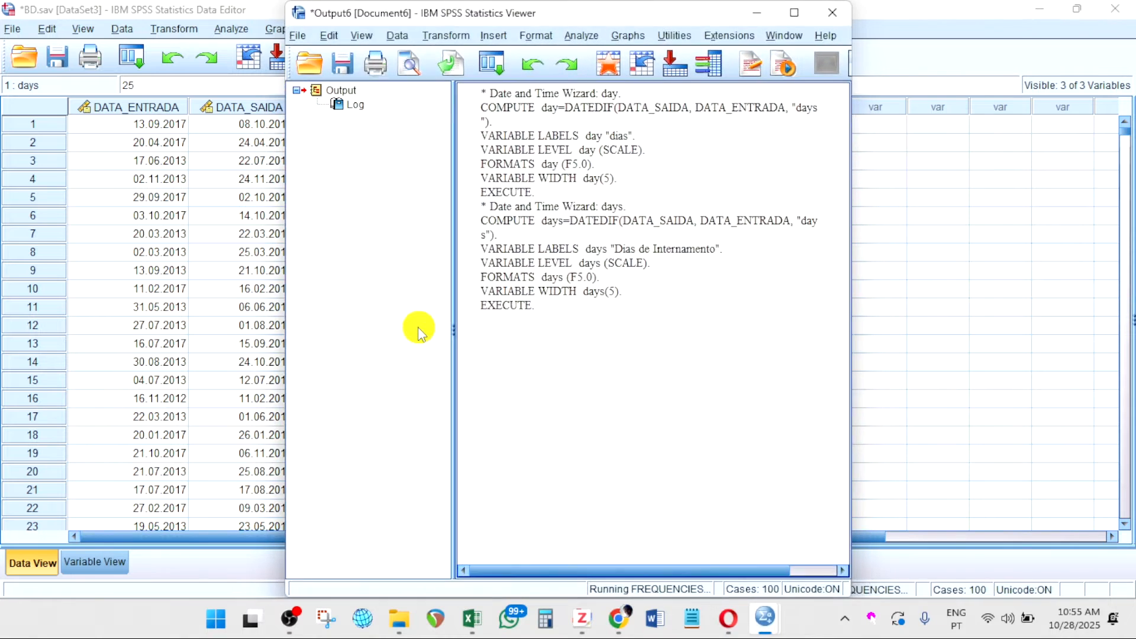
pyautogui.click(509, 355)
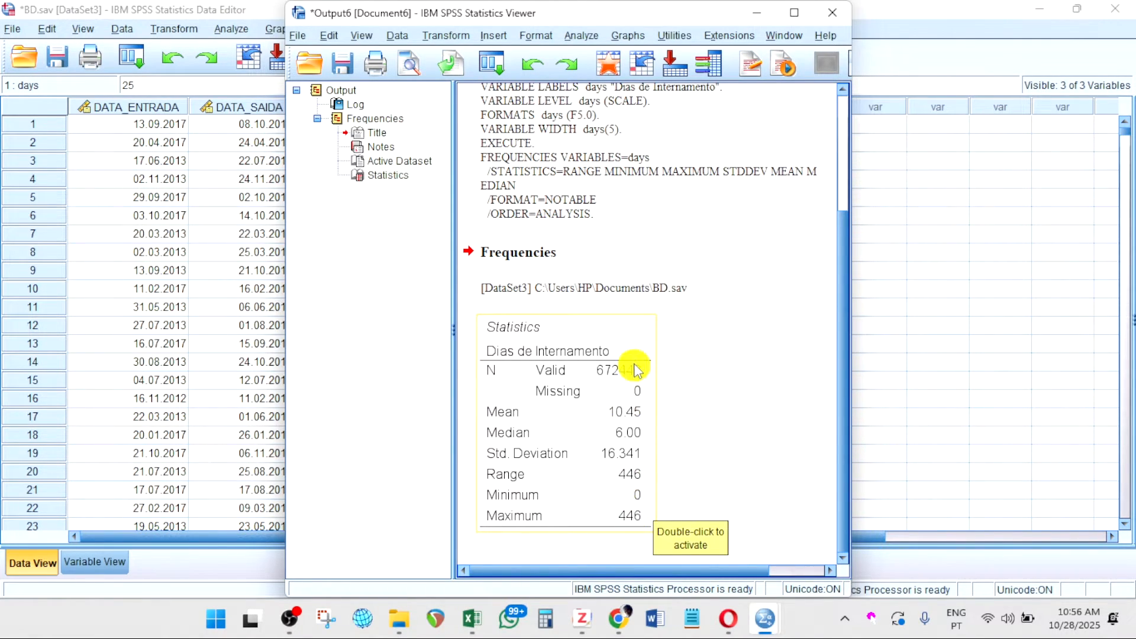
pyautogui.click(757, 13)
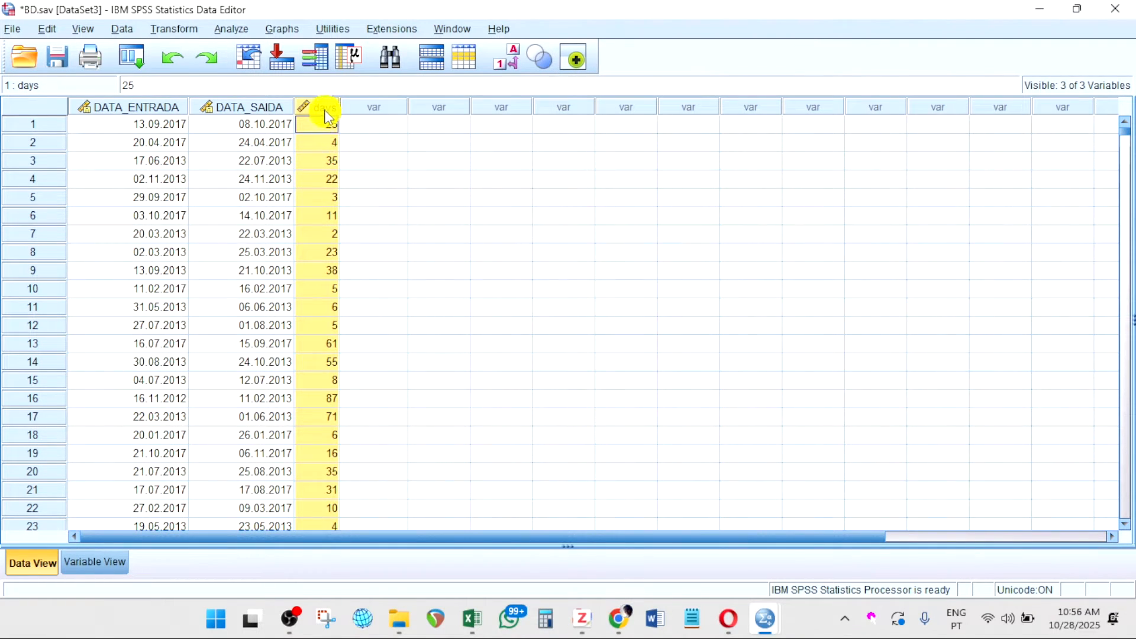
# Start Visual Binning with the Dias de Internamento [days] variable as the one to bin and scan its data.
pyautogui.scroll(-6, 320, 250)
pyautogui.scroll(6, 319, 250)
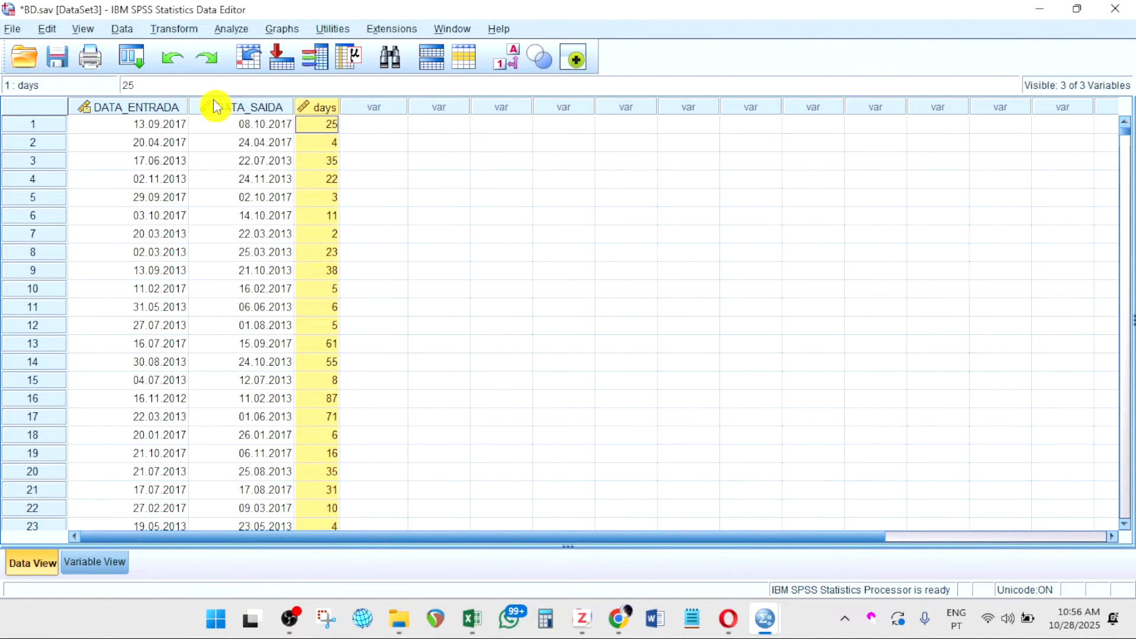
pyautogui.click(173, 28)
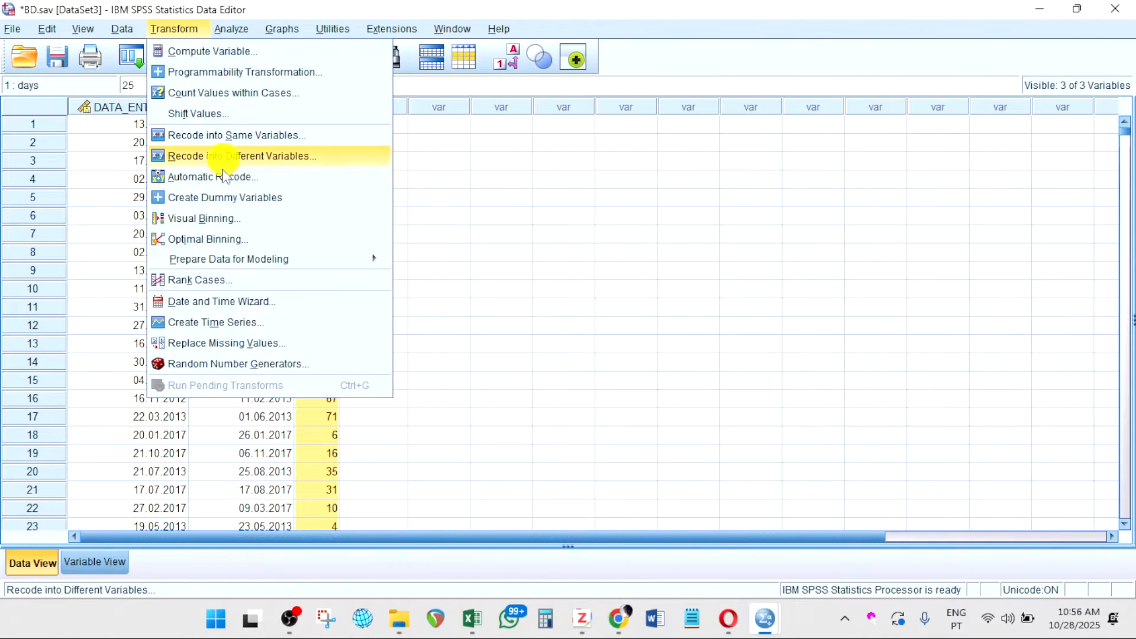
pyautogui.click(226, 231)
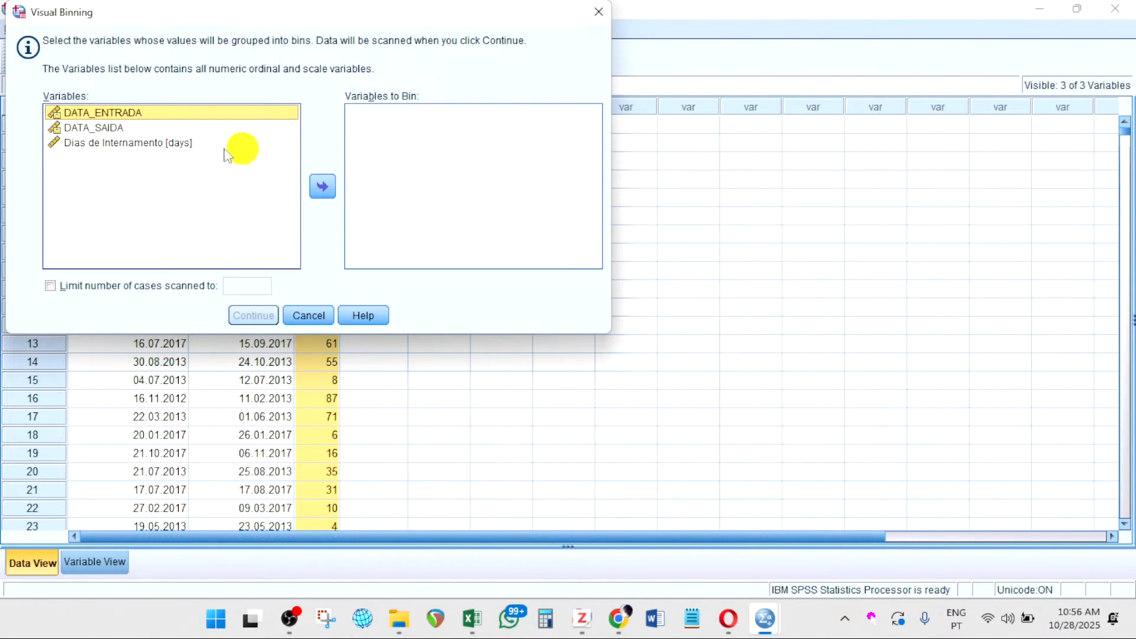
pyautogui.click(160, 143)
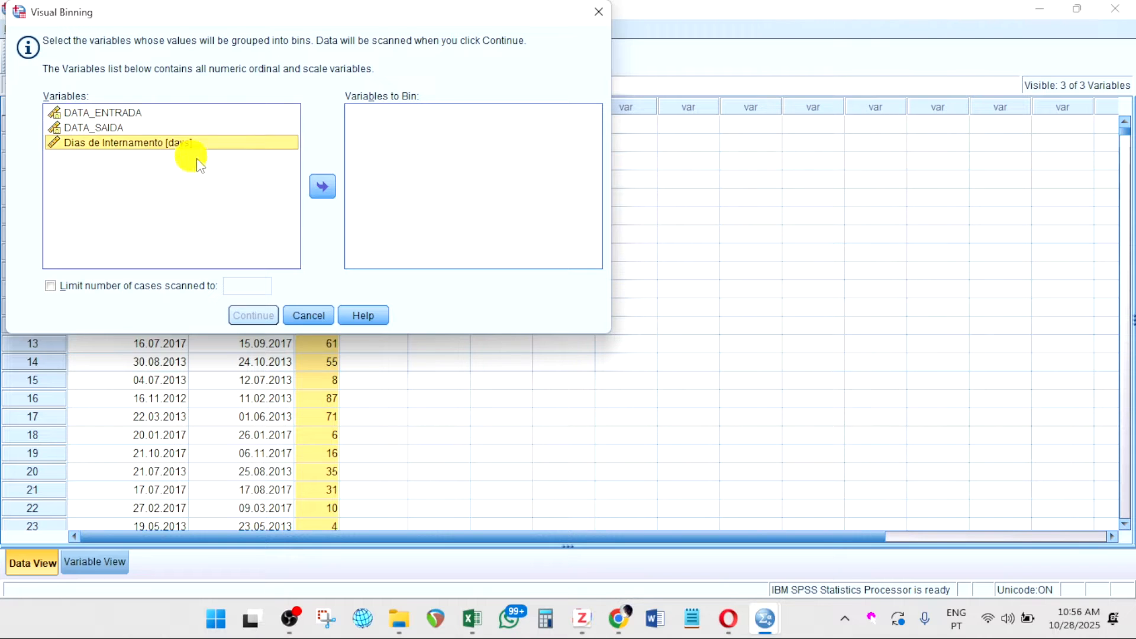
pyautogui.click(324, 186)
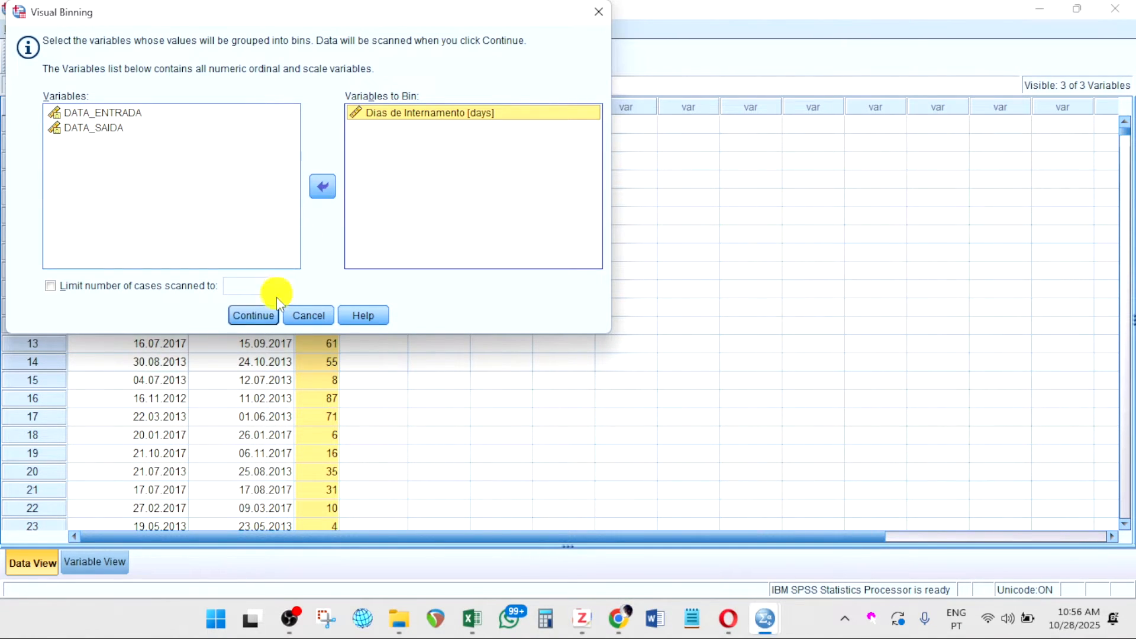
pyautogui.click(241, 254)
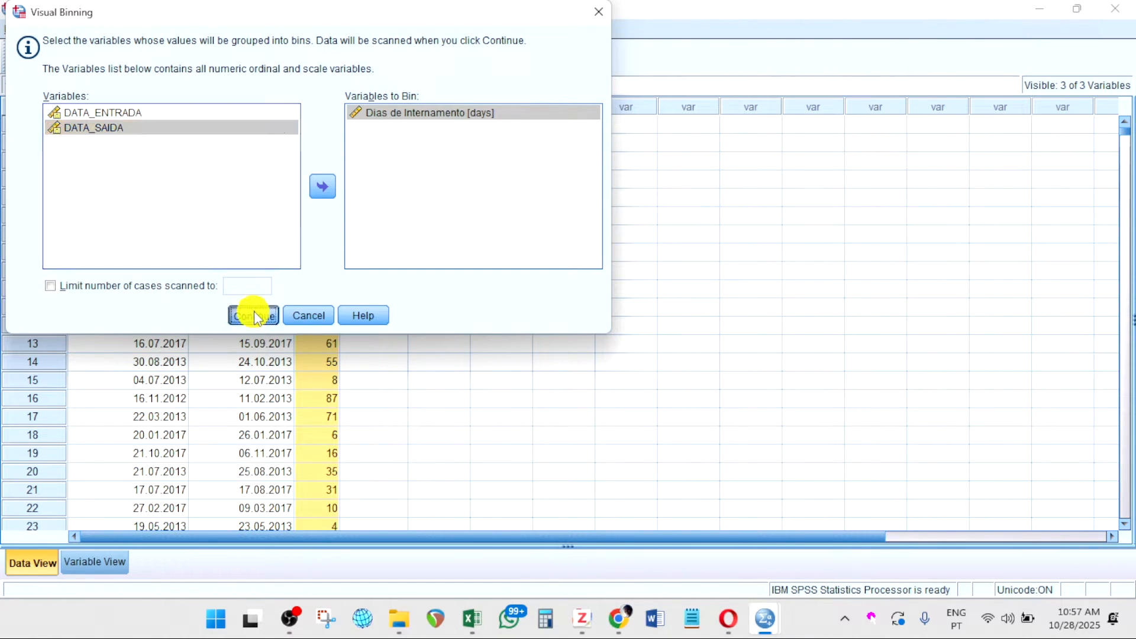
pyautogui.click(255, 315)
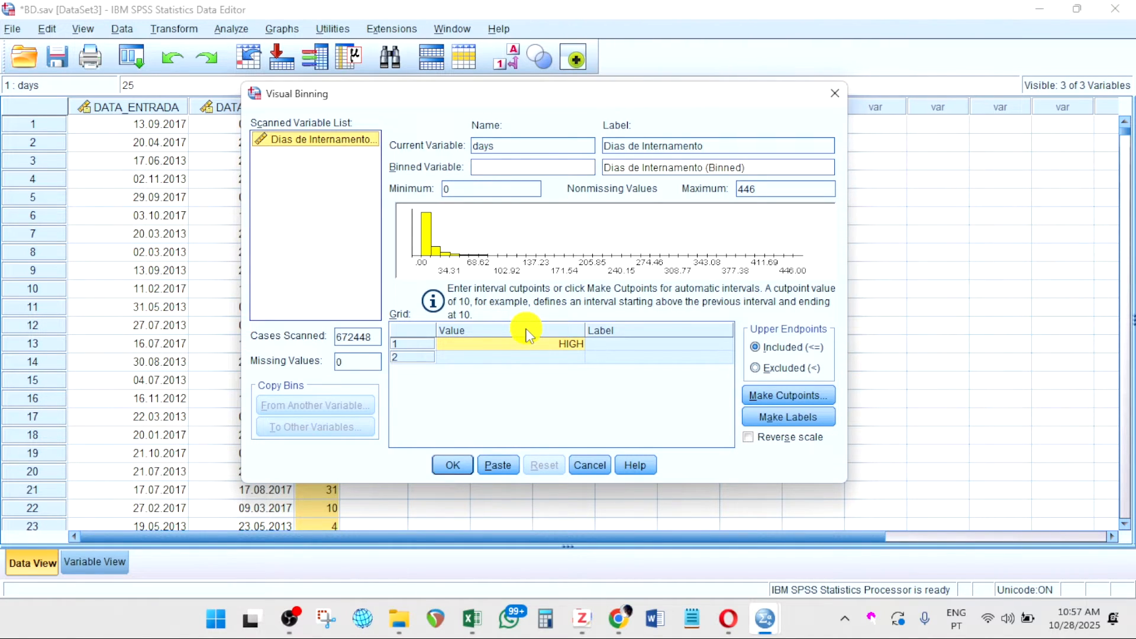
# Define the first bin with a cutpoint of 0 and the label "< 1dia".
pyautogui.click(571, 344)
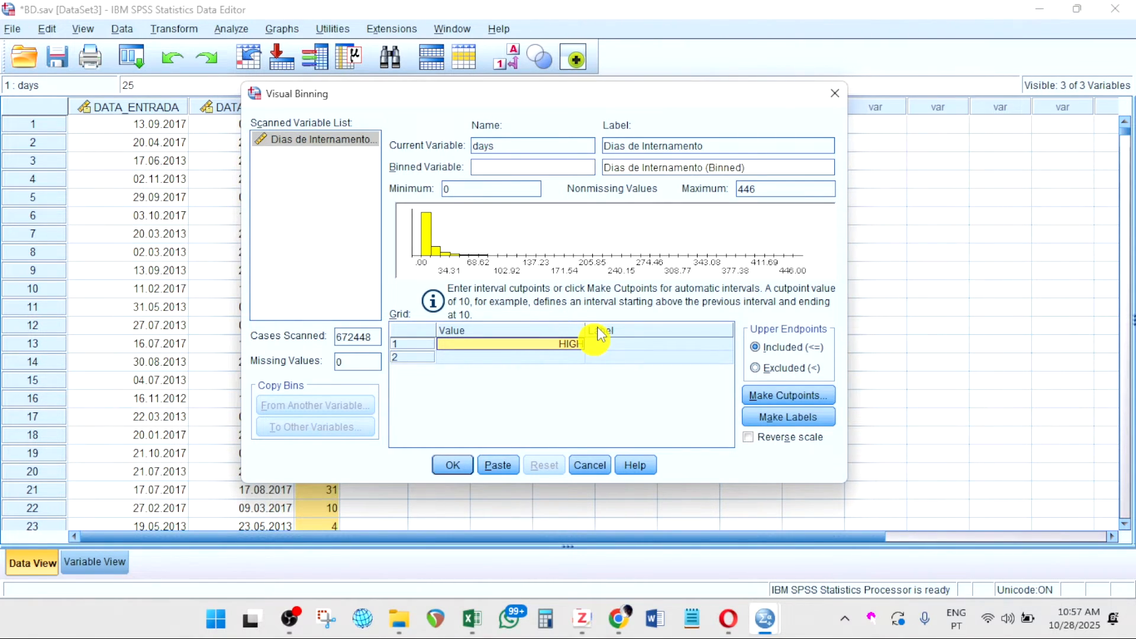
pyautogui.write('0')
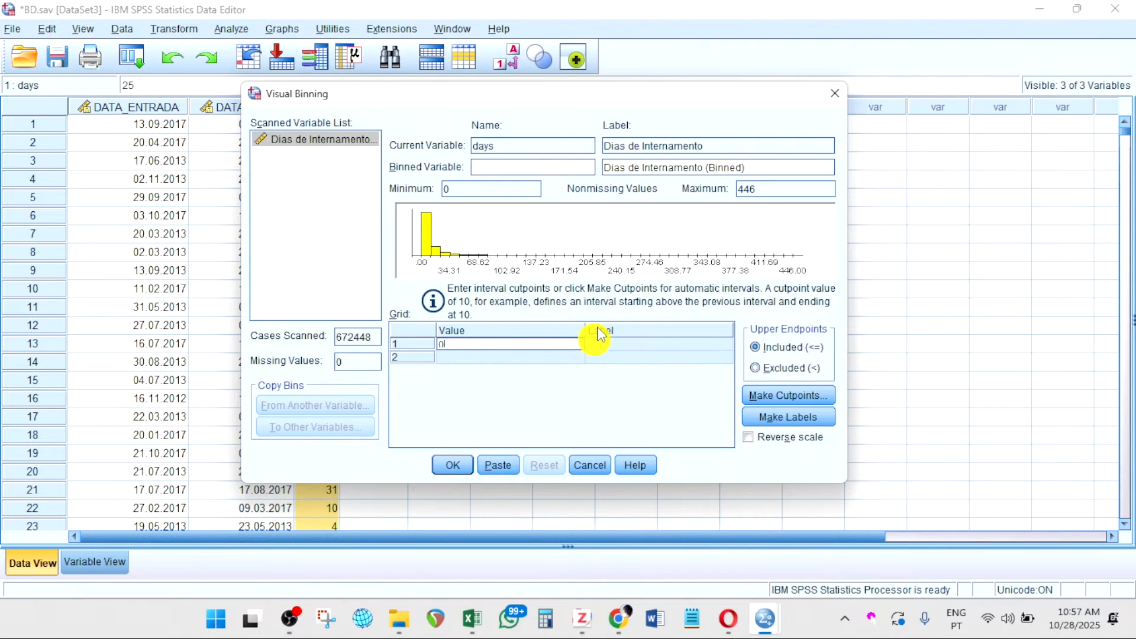
pyautogui.click(605, 346)
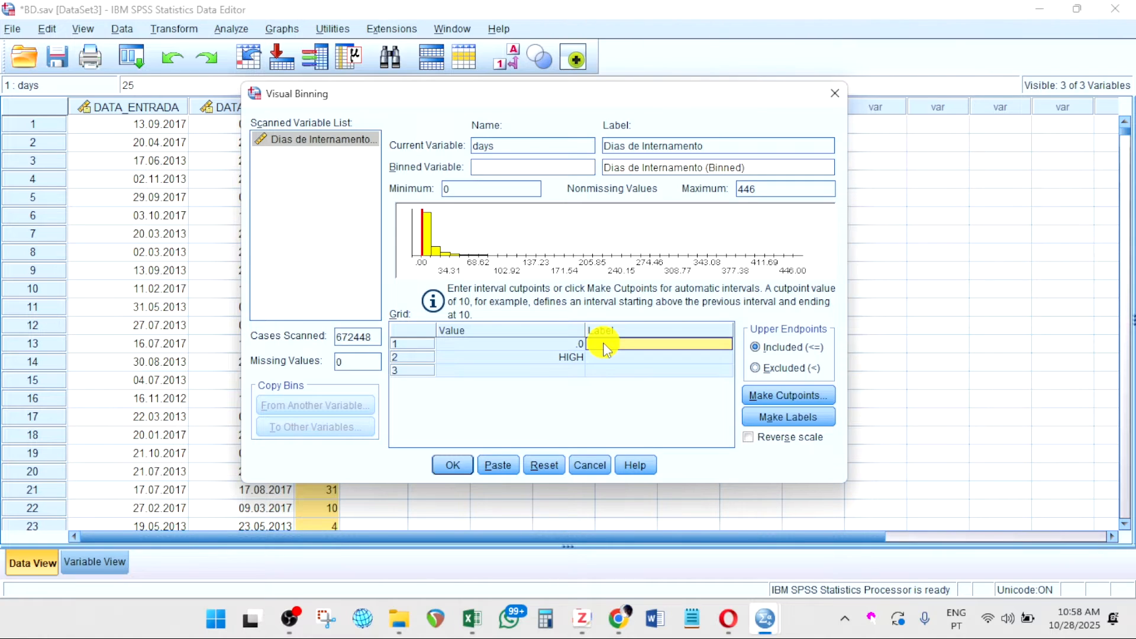
pyautogui.click(605, 345)
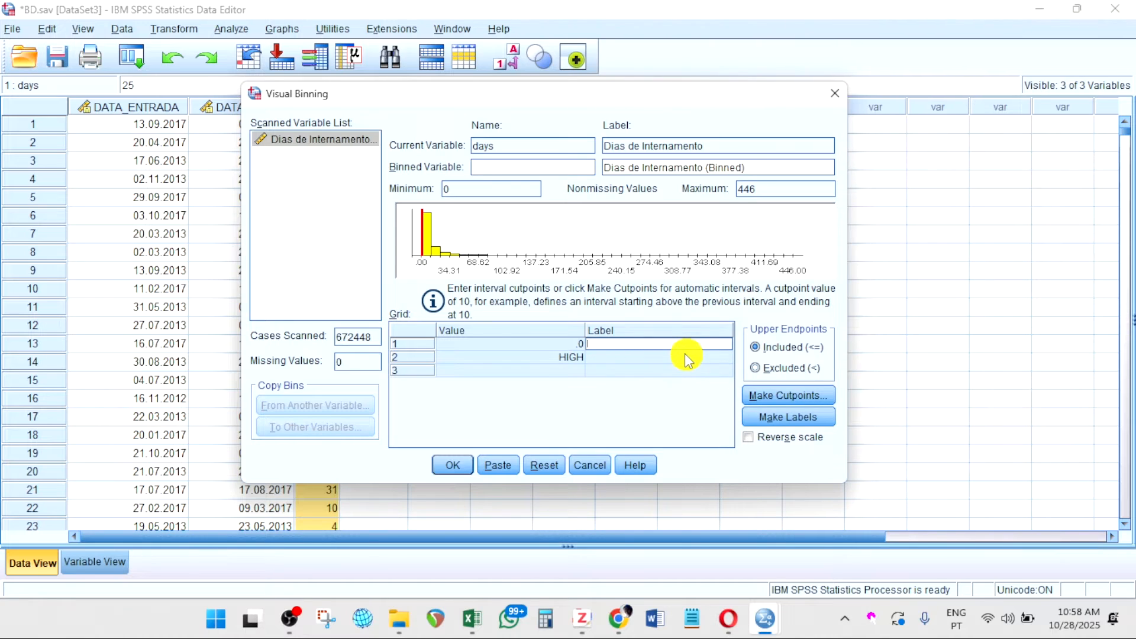
pyautogui.write('< 1dias')
pyautogui.press('BackSpace')
pyautogui.click(615, 358)
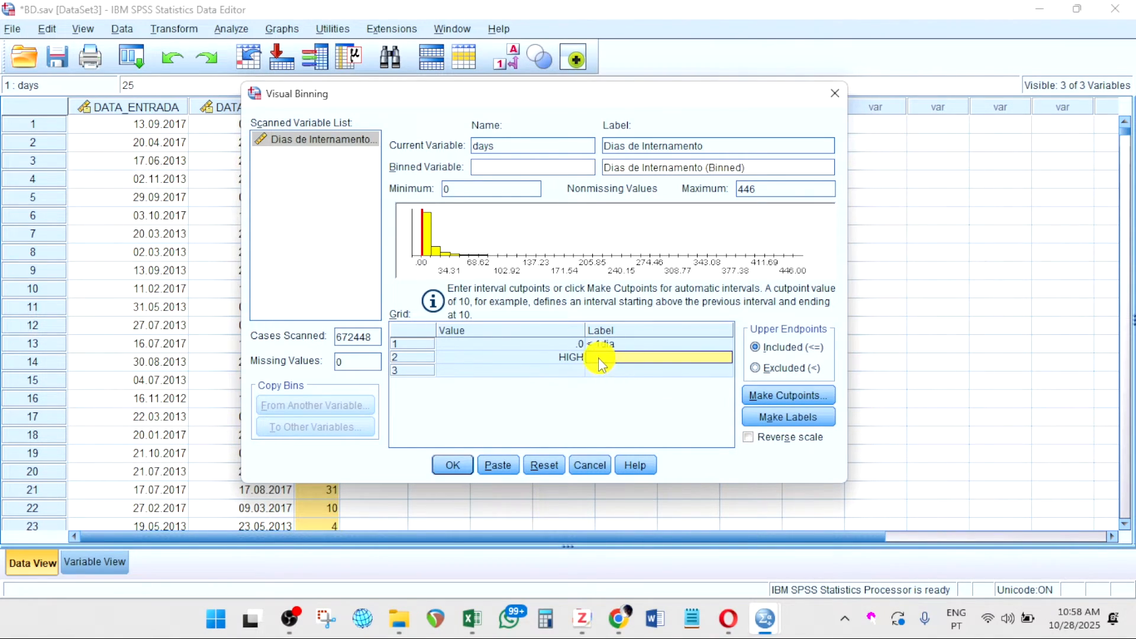
# Add cutpoints 2 and 4 with the labels "1 - 2 dias" and "3-4 dias".
pyautogui.click(570, 358)
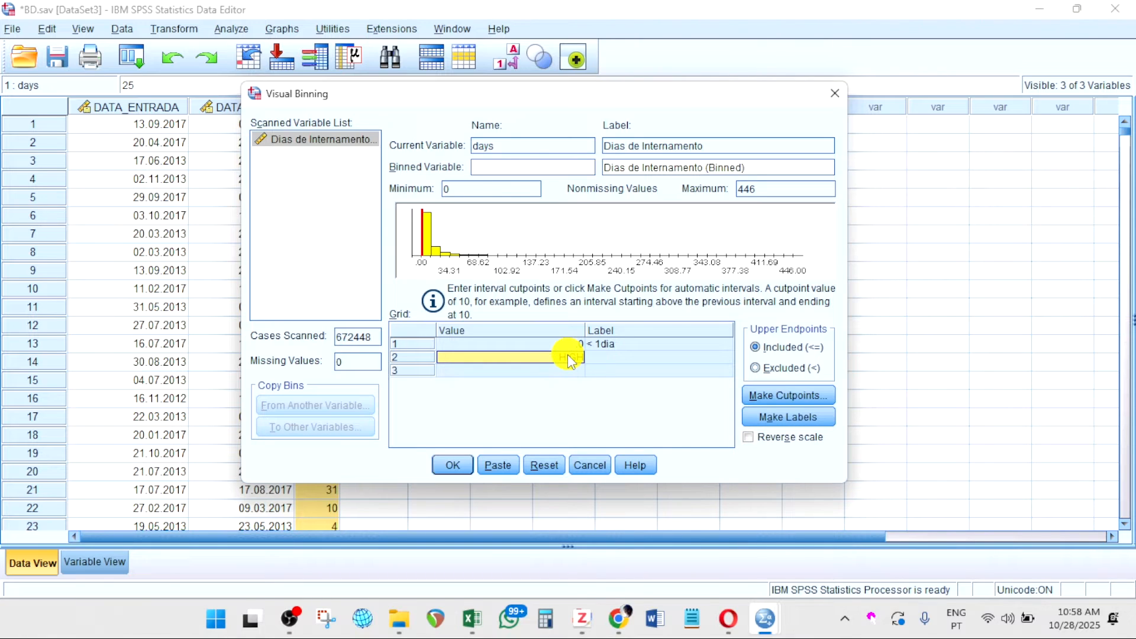
pyautogui.write('2')
pyautogui.click(612, 359)
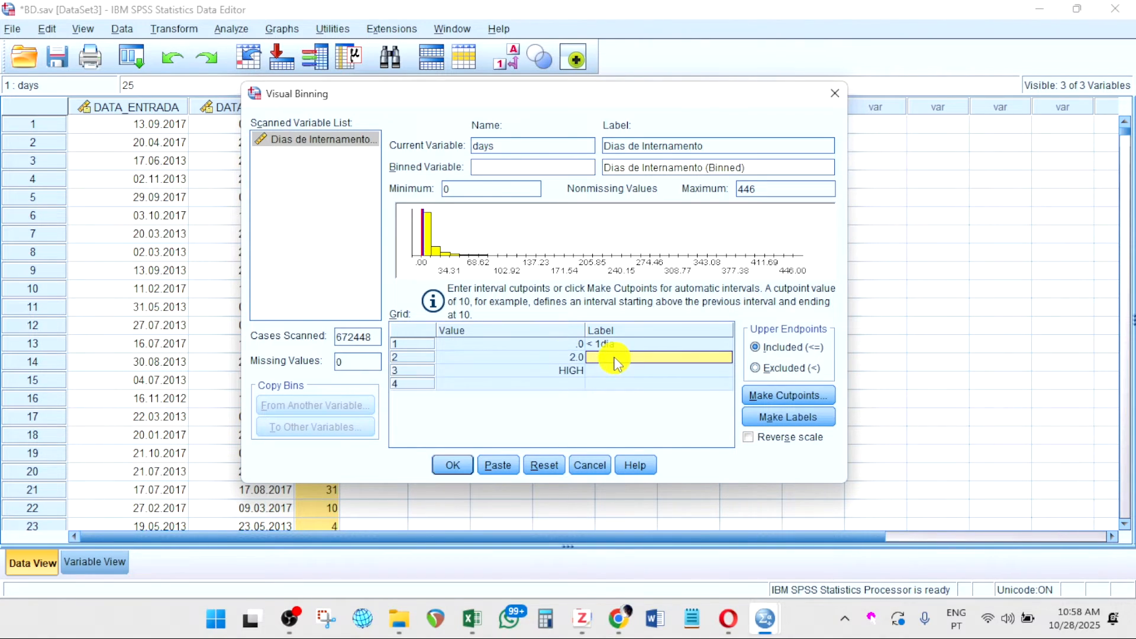
pyautogui.write('1 - 2 dias')
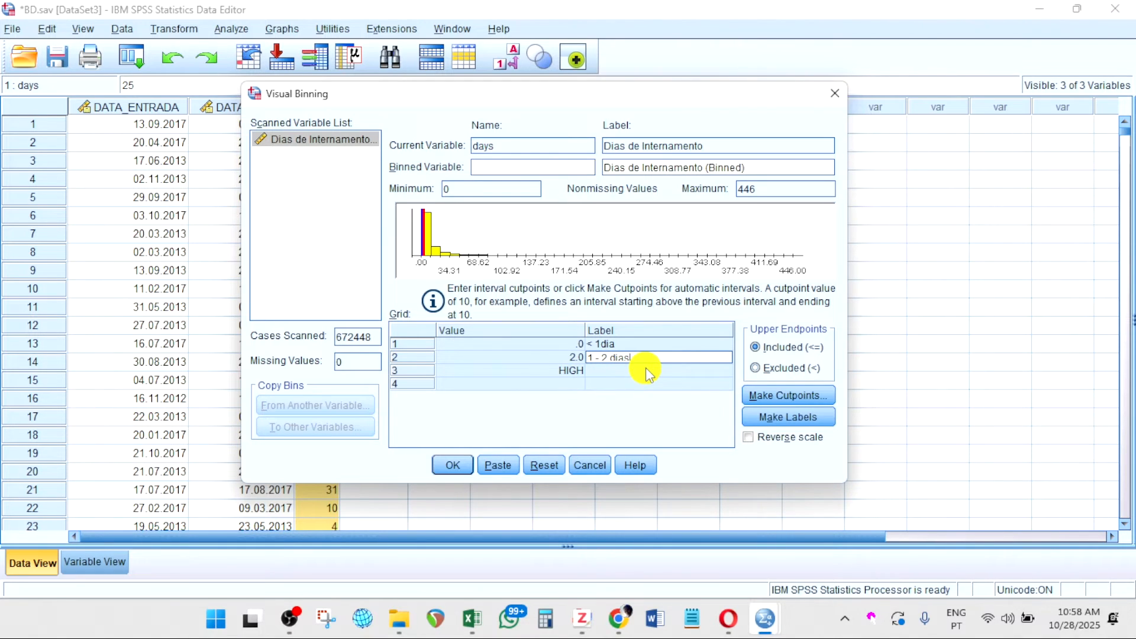
pyautogui.click(577, 374)
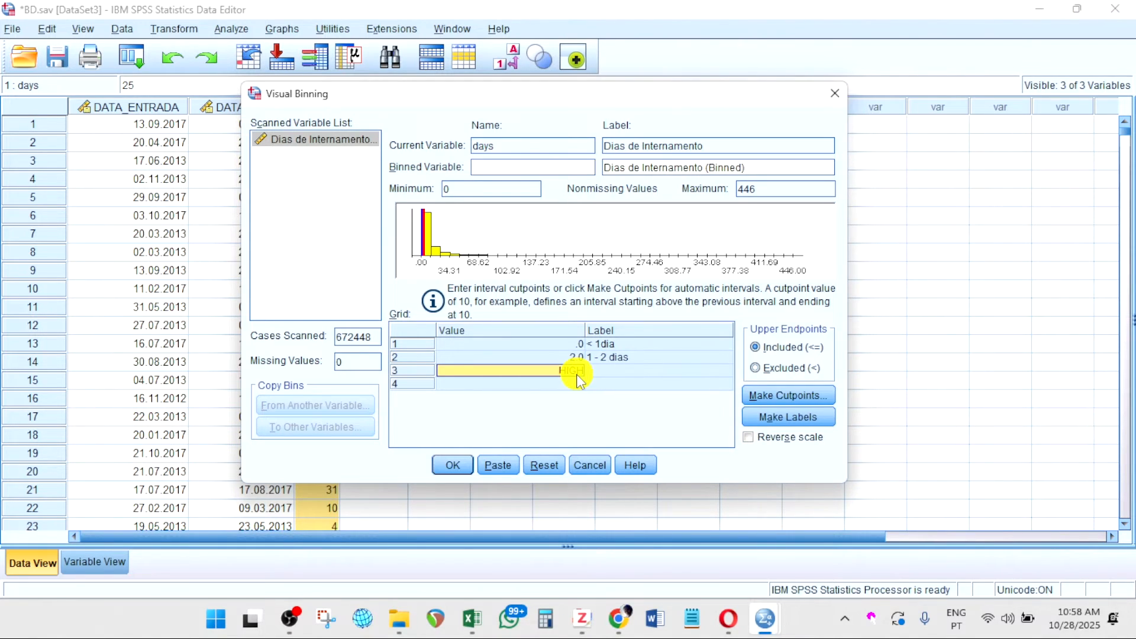
pyautogui.write('4')
pyautogui.click(616, 371)
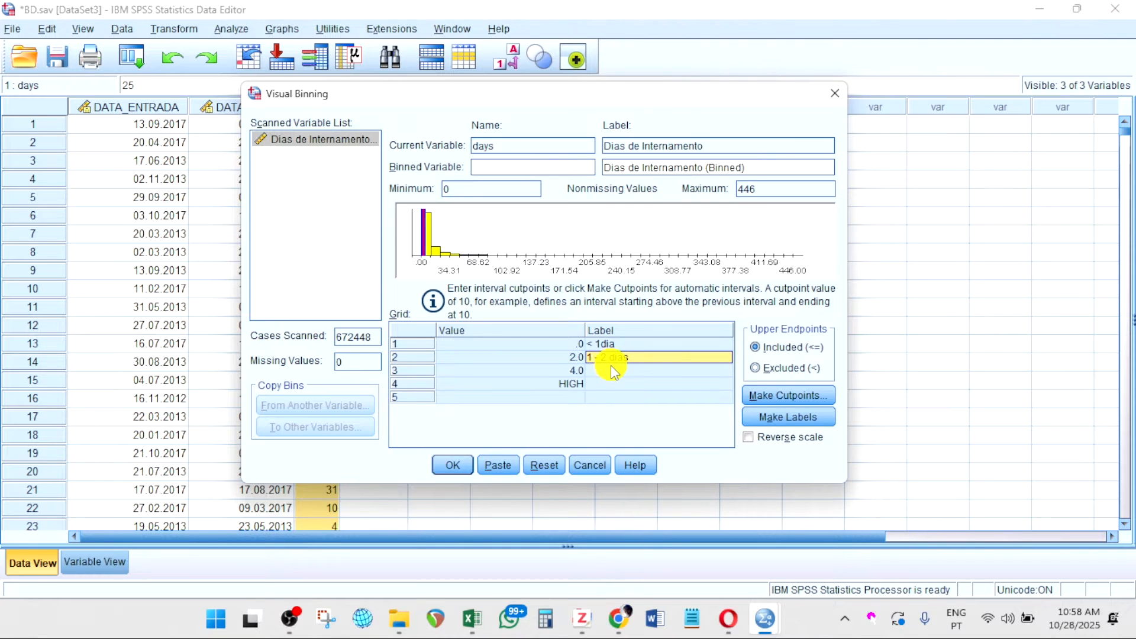
pyautogui.write('3-4 dias')
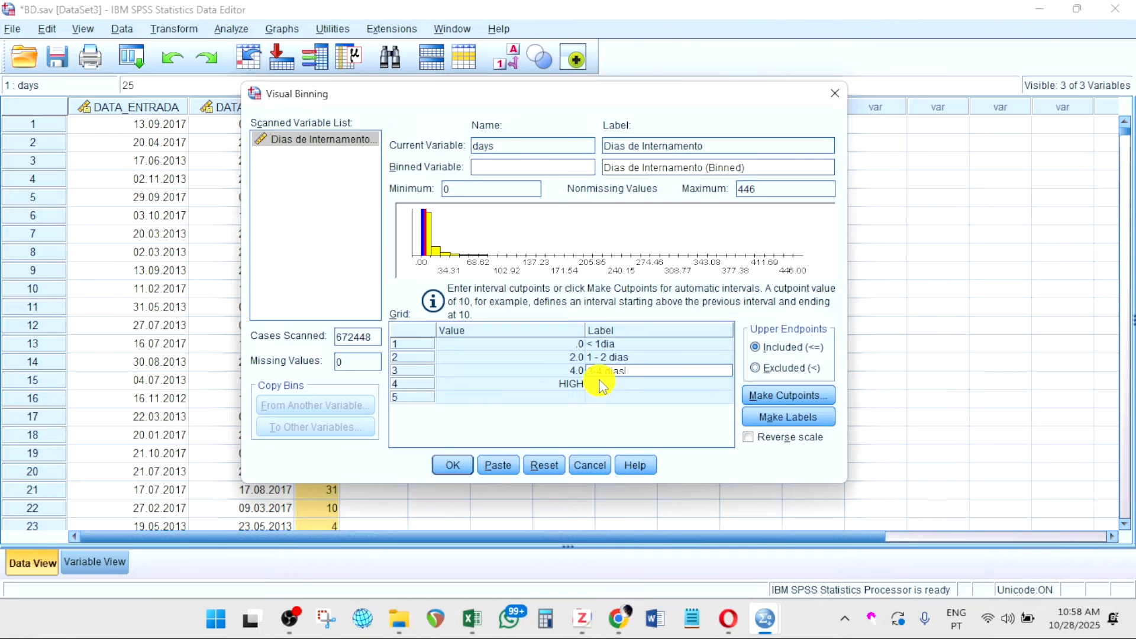
# Add cutpoints 6 and 8 with the labels "5-6 dias" and "7-8 dias".
pyautogui.click(571, 386)
pyautogui.write('6')
pyautogui.click(601, 383)
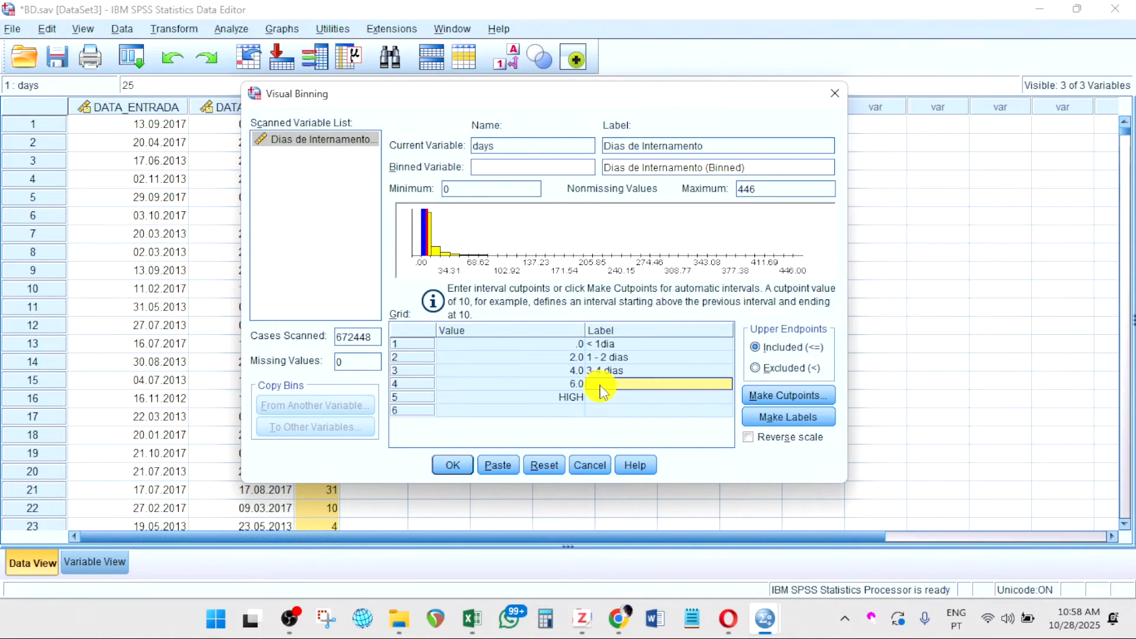
pyautogui.click(601, 386)
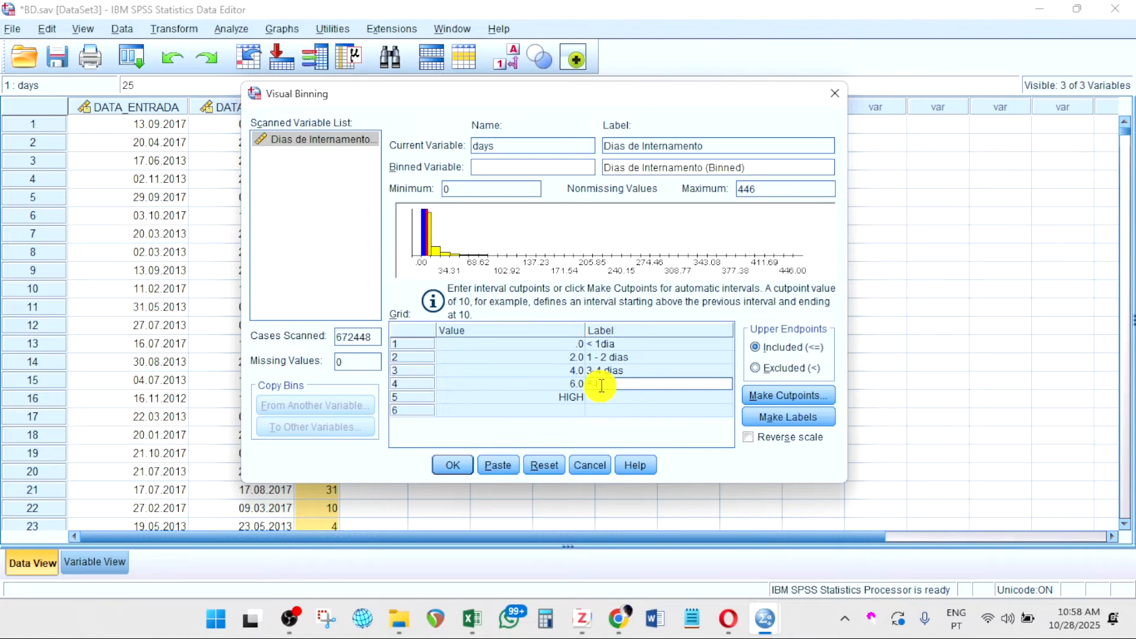
pyautogui.write('5-6 dias')
pyautogui.click(577, 397)
pyautogui.write('8')
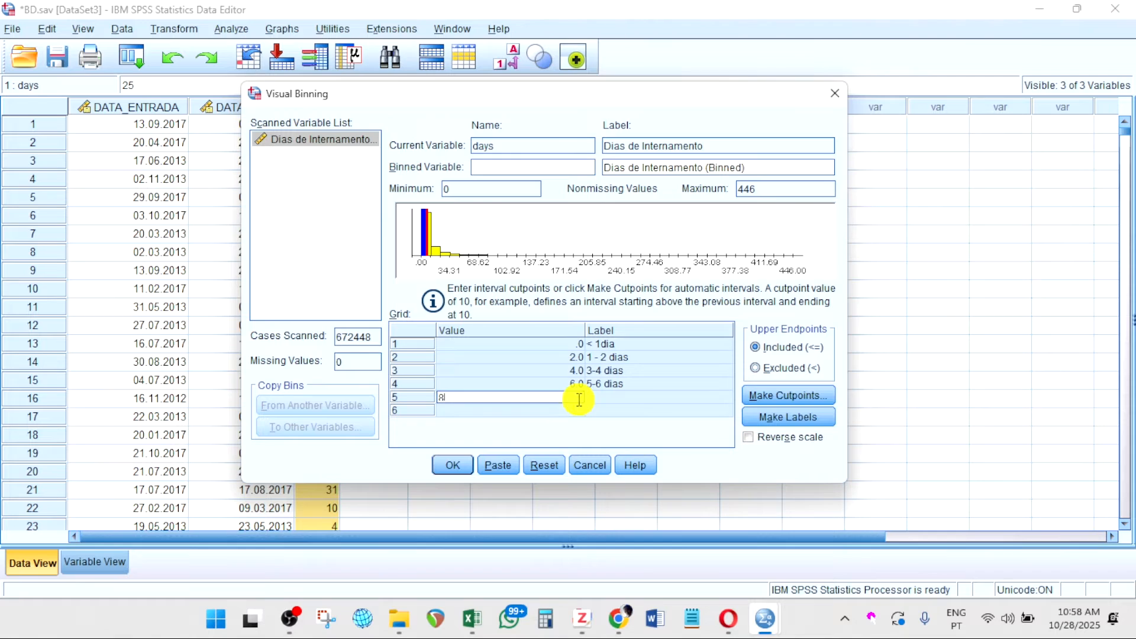
pyautogui.click(601, 398)
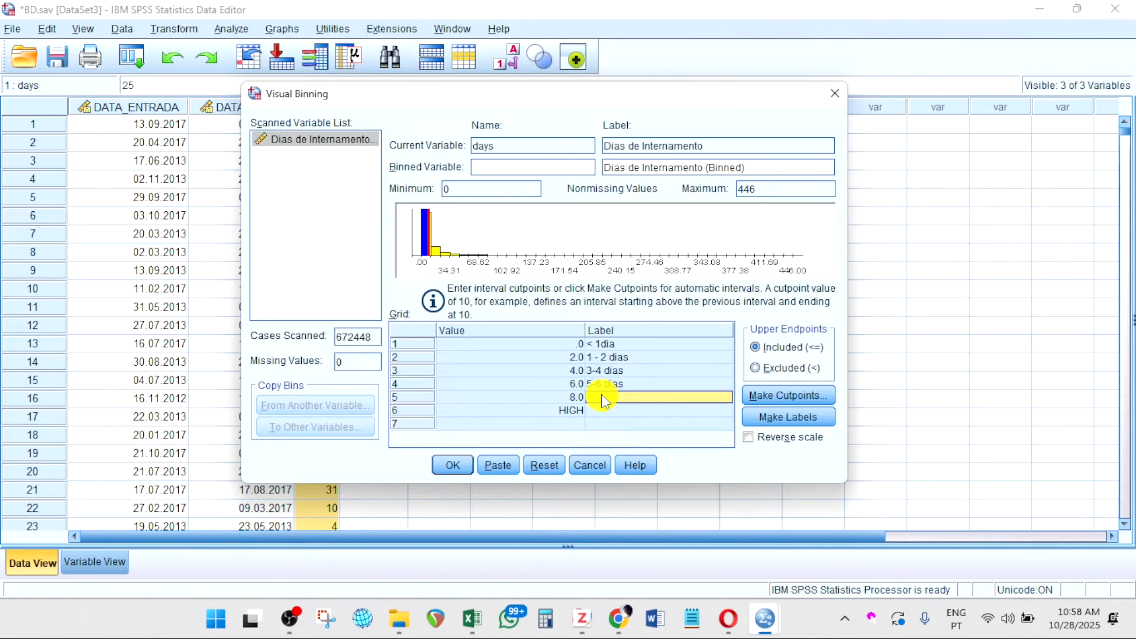
pyautogui.write('7')
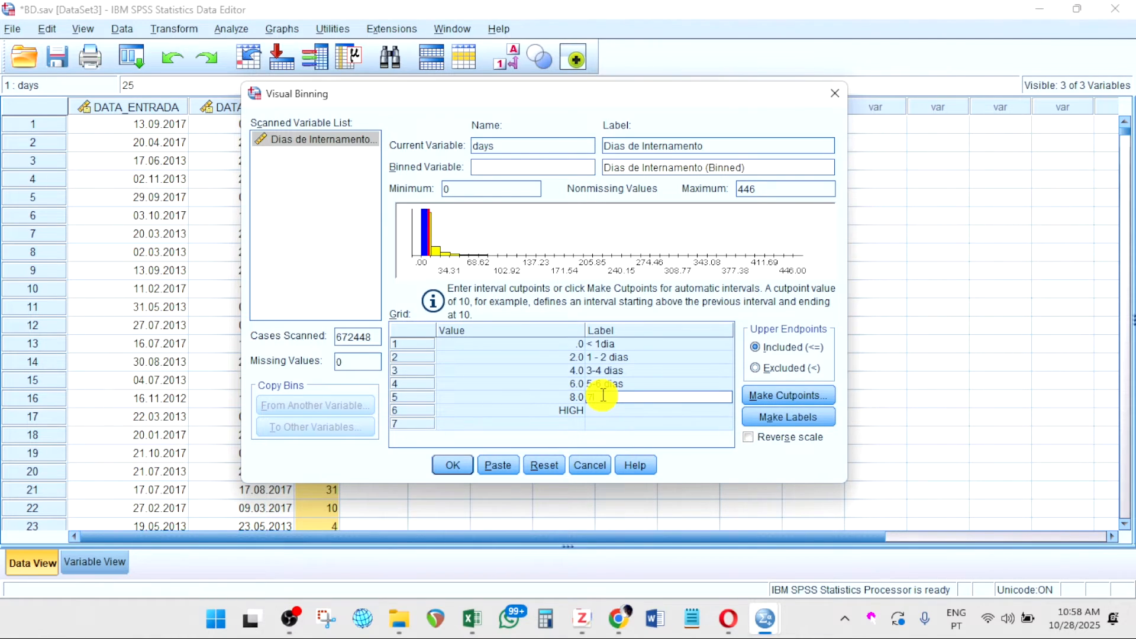
pyautogui.write('-8 dias')
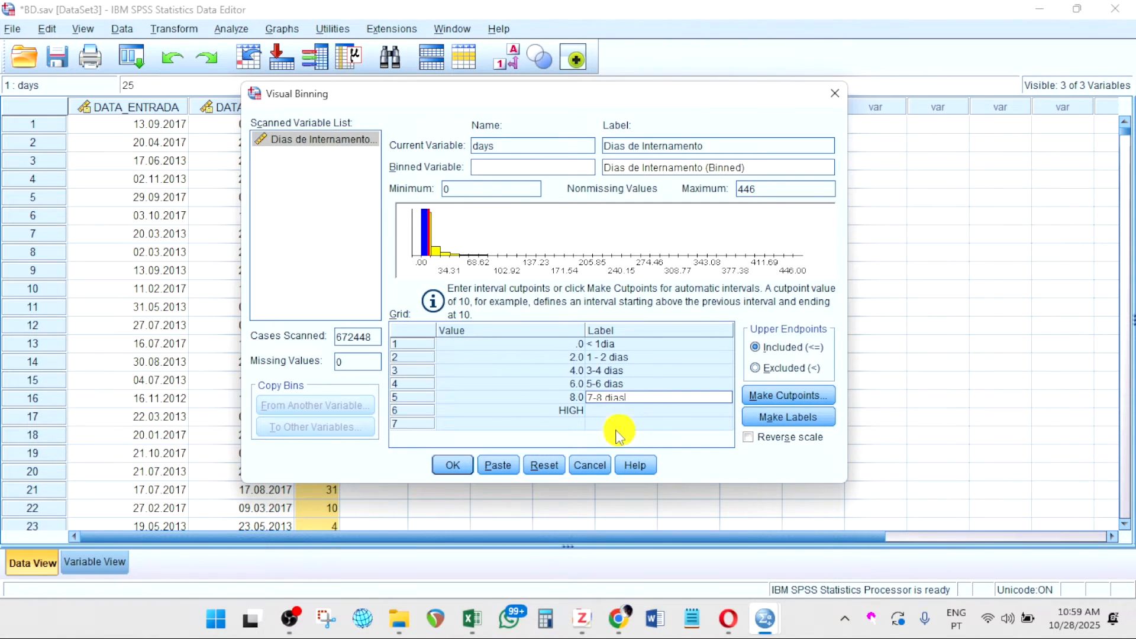
# Add a cutpoint of 10 with the label "9-10".
pyautogui.click(536, 409)
pyautogui.write('10')
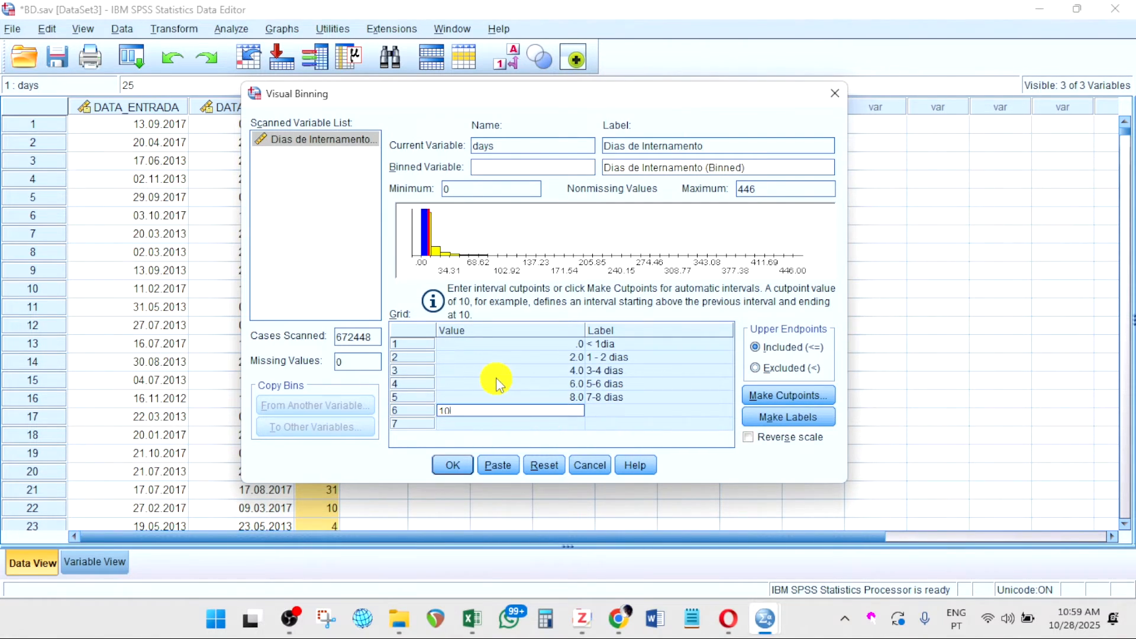
pyautogui.click(606, 408)
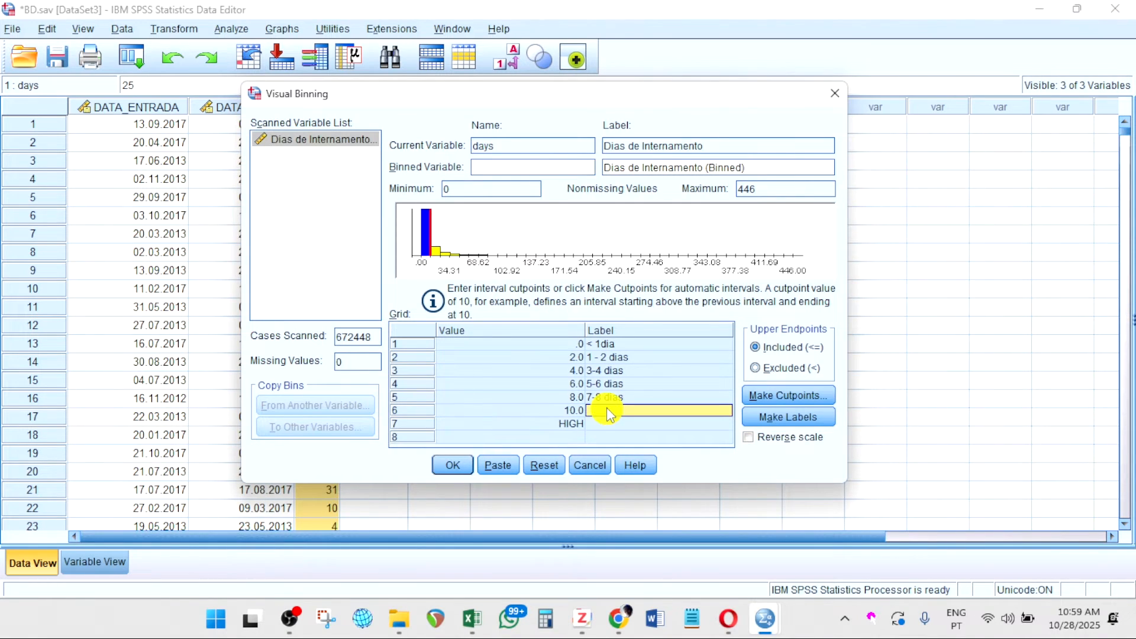
pyautogui.write('1')
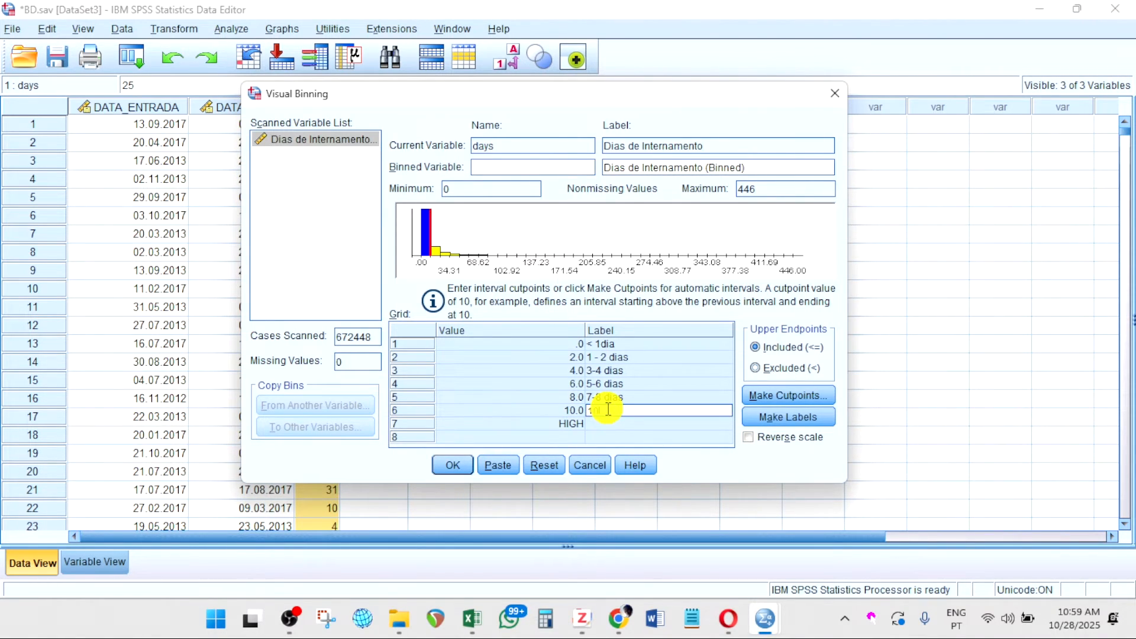
pyautogui.write('9-10')
# Add a cutpoint of 15 labelled "11-15 dias", and complete the label of cutpoint 10 as "9-10 dias".
pyautogui.click(605, 424)
pyautogui.click(577, 425)
pyautogui.write('1')
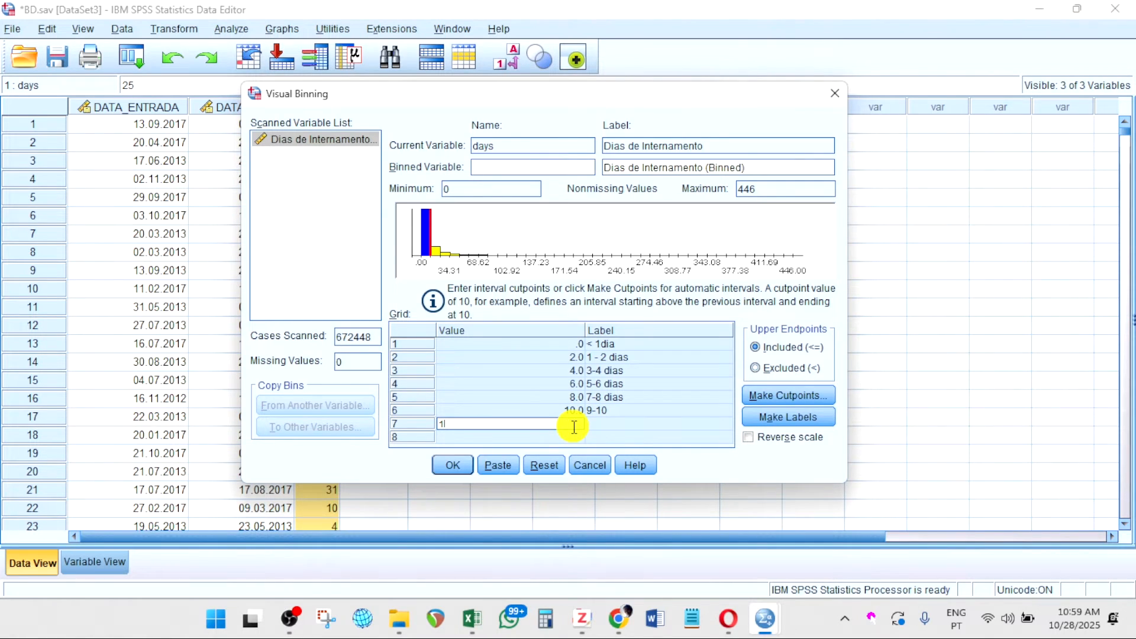
pyautogui.write('5')
pyautogui.click(615, 424)
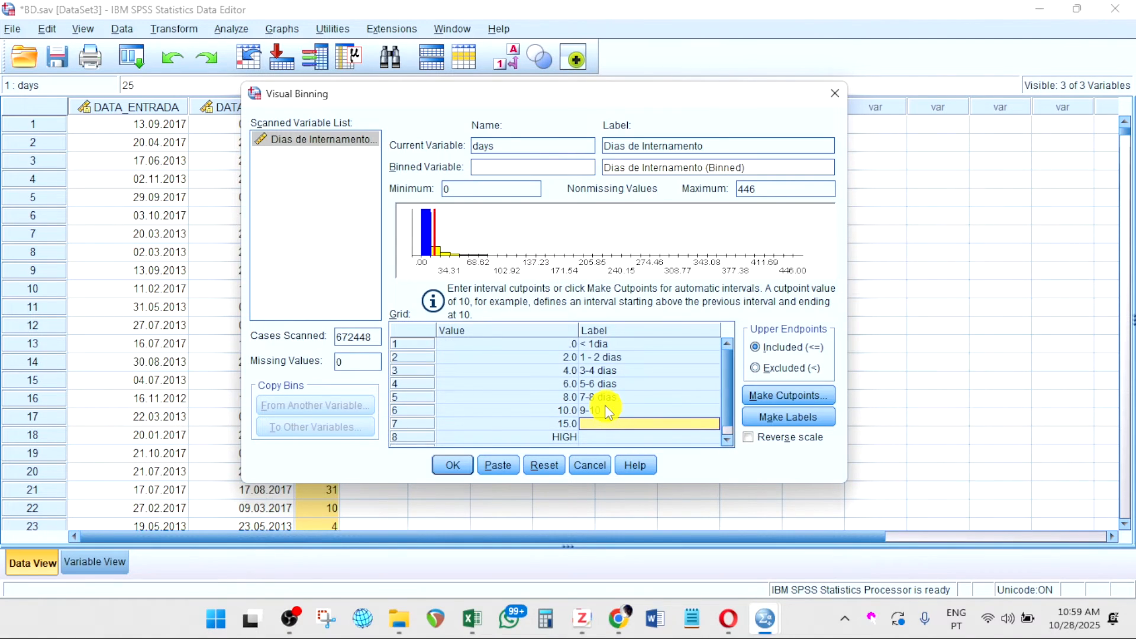
pyautogui.write('11-1')
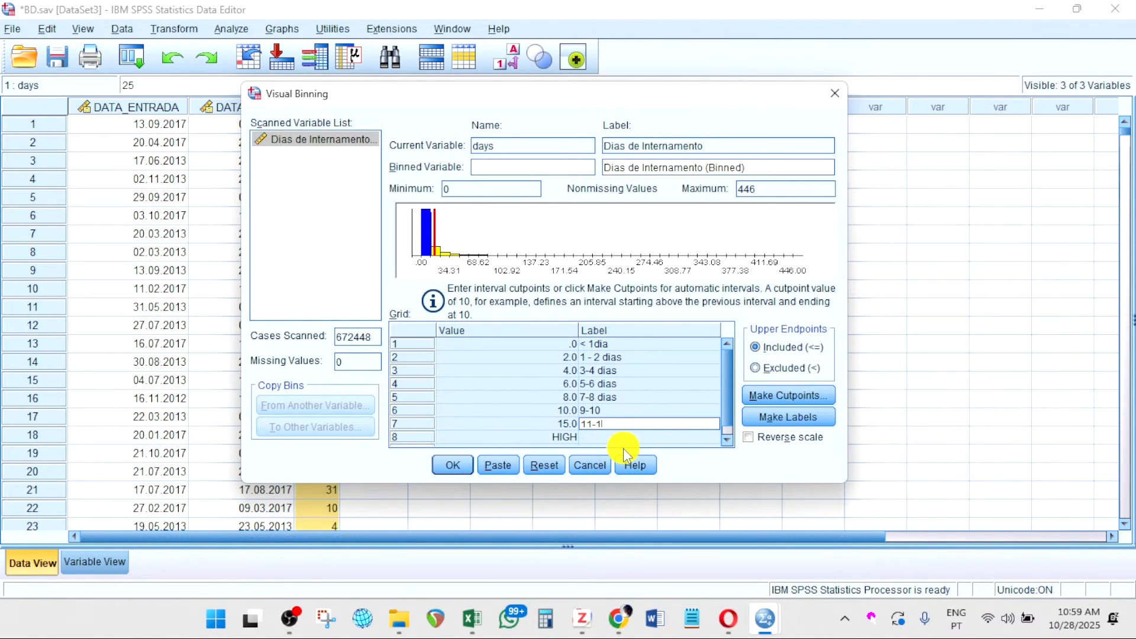
pyautogui.write('5 dias')
pyautogui.click(613, 411)
pyautogui.write('9-10 dias')
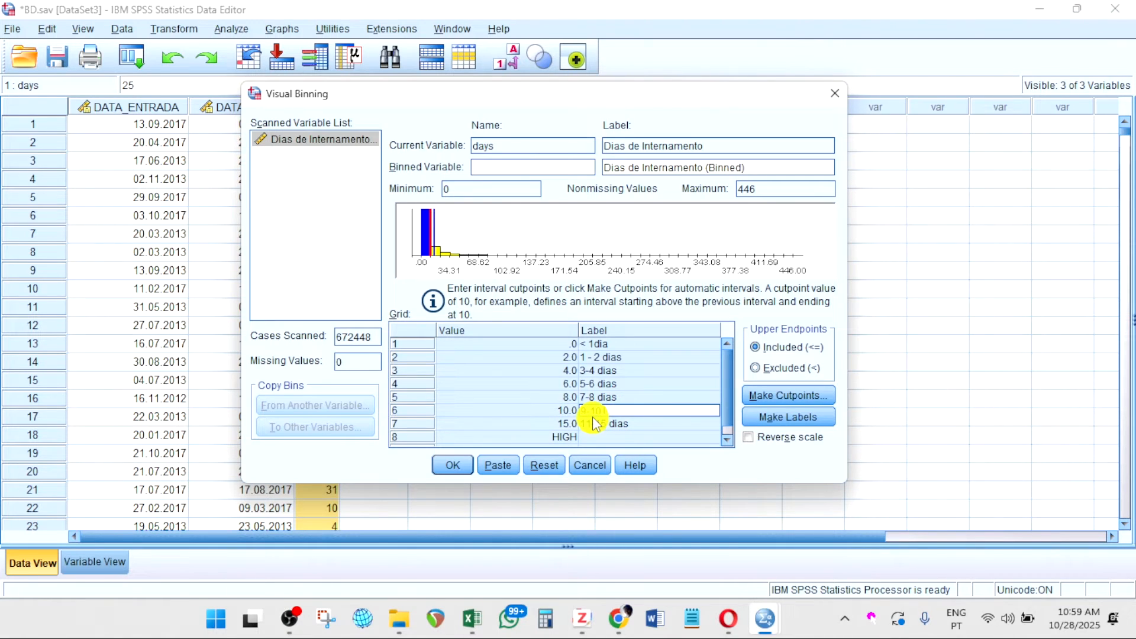
# Add a cutpoint of 20 with the label "16-20 dias".
pyautogui.click(564, 439)
pyautogui.write('20')
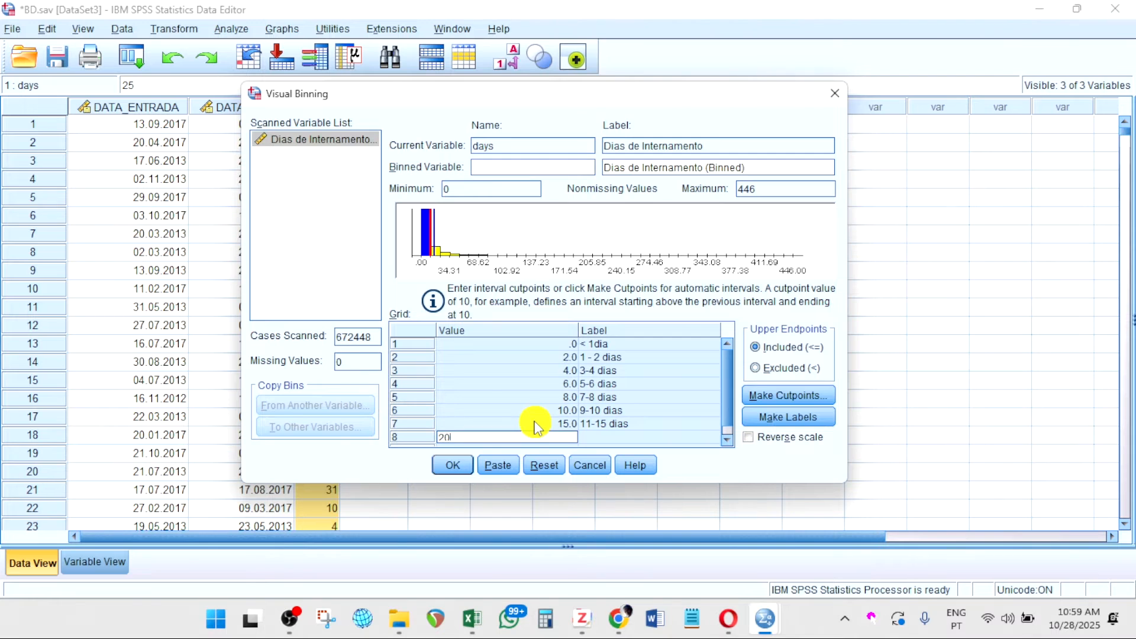
pyautogui.click(592, 438)
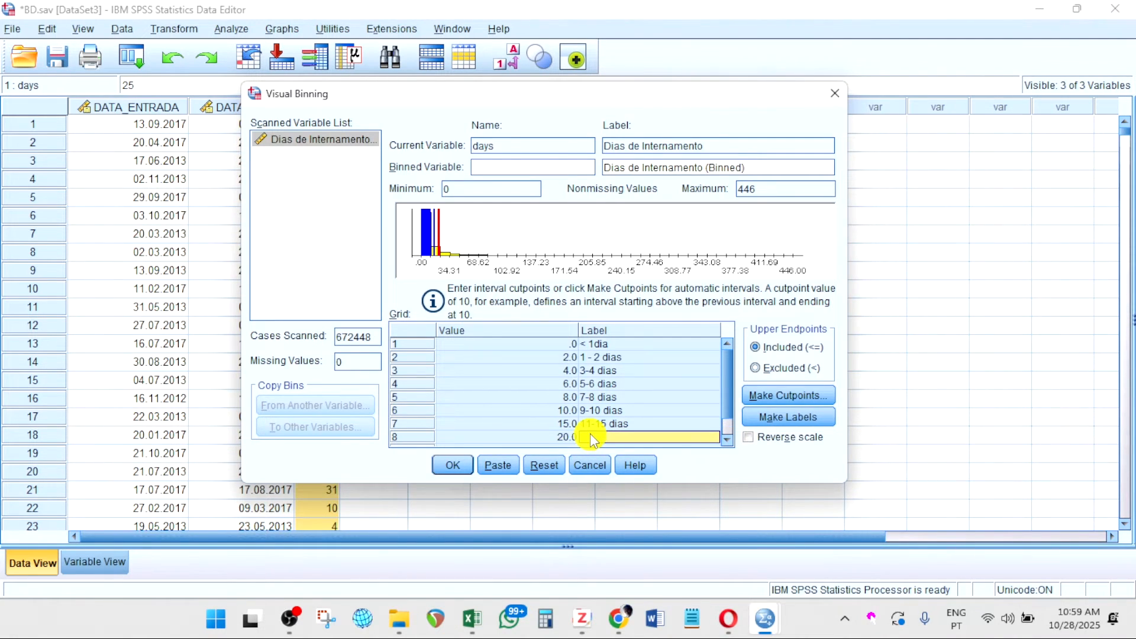
pyautogui.write('16')
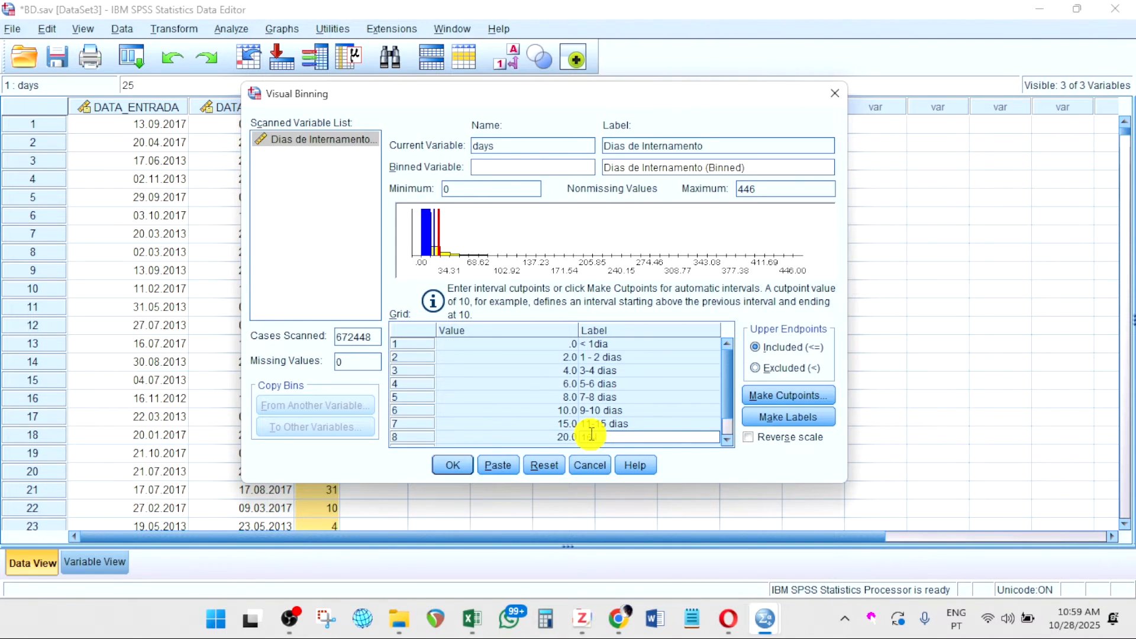
pyautogui.write('-20 dias')
pyautogui.press('Return')
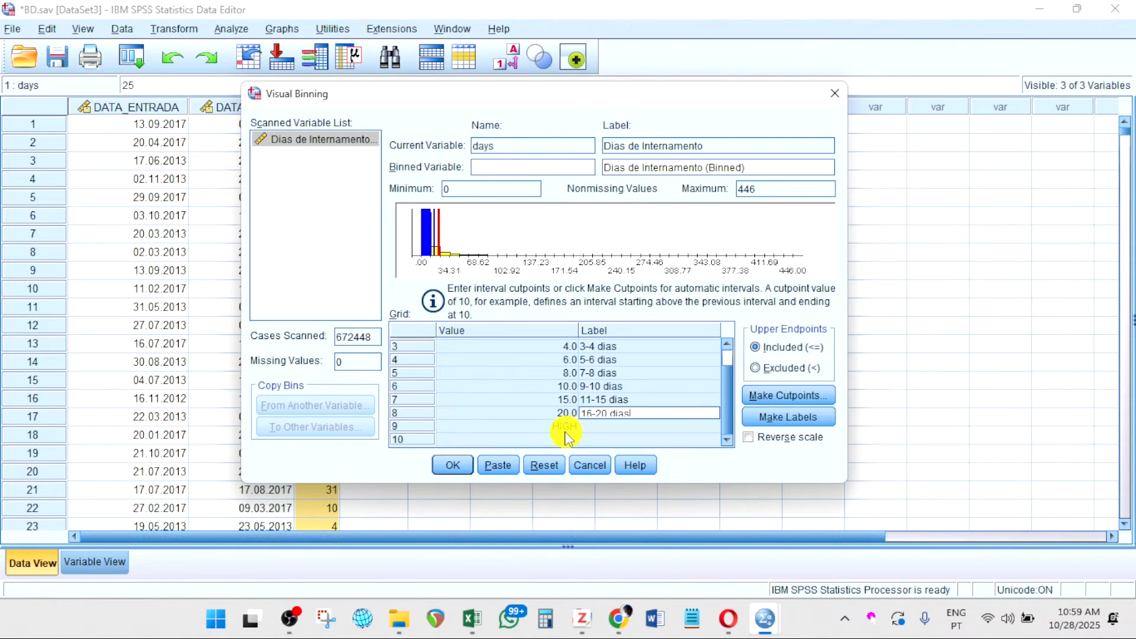
# Label the HIGH bin "> 20 dias".
pyautogui.click(555, 428)
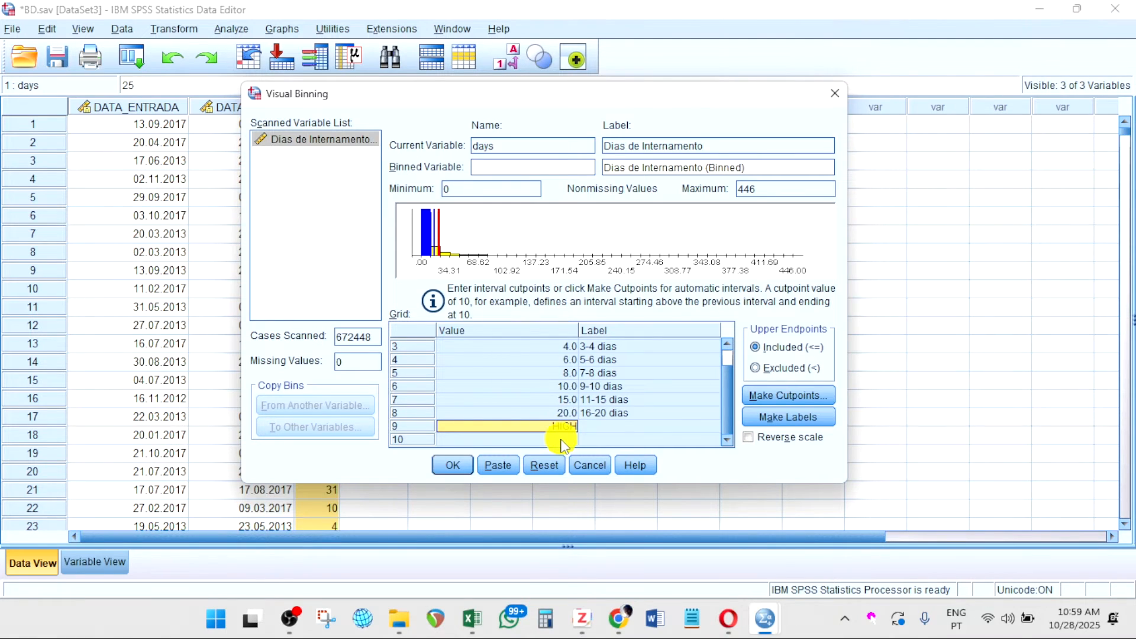
pyautogui.click(605, 429)
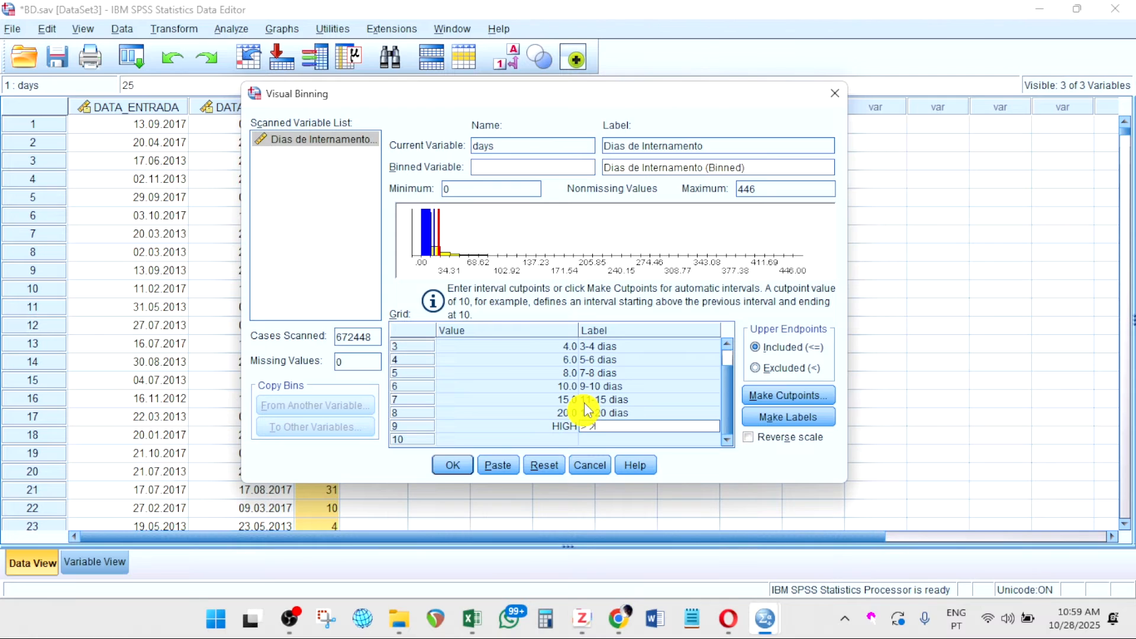
pyautogui.write('> 20 dias')
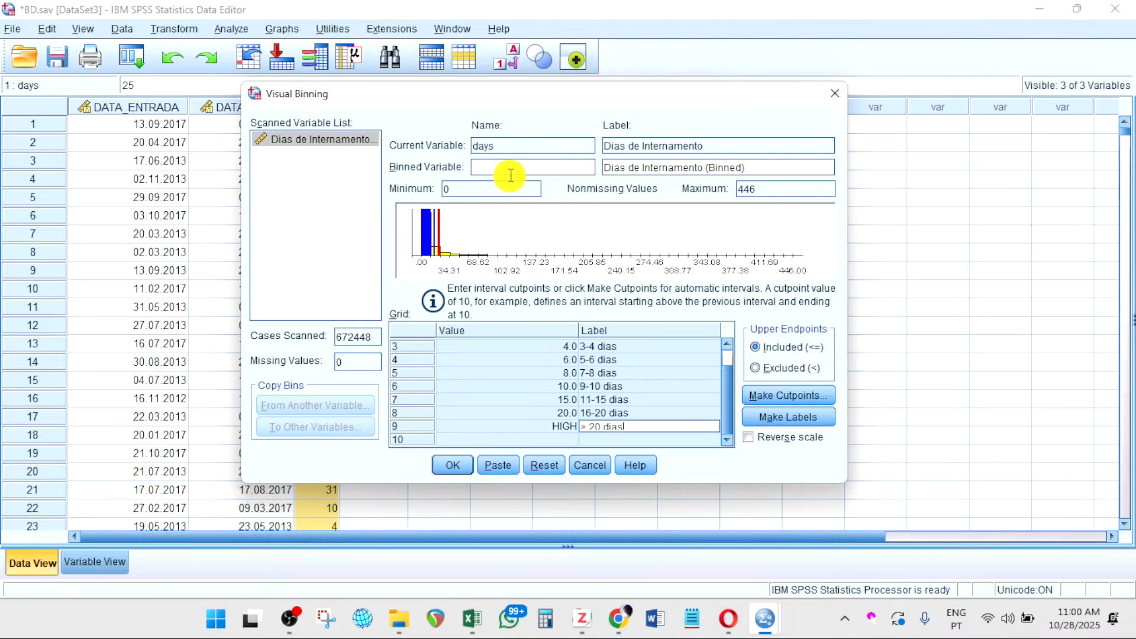
# Name the binned variable DIAS_DE_INTERNAMENTO, remove "(Binned)" from its label, and create the variable.
pyautogui.click(505, 149)
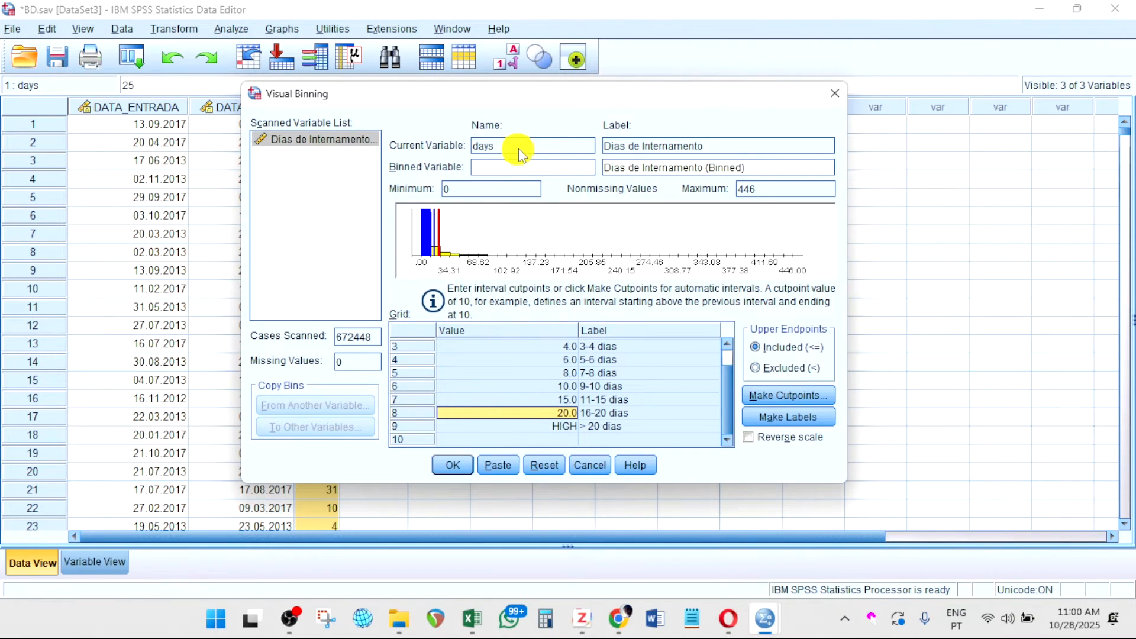
pyautogui.click(502, 166)
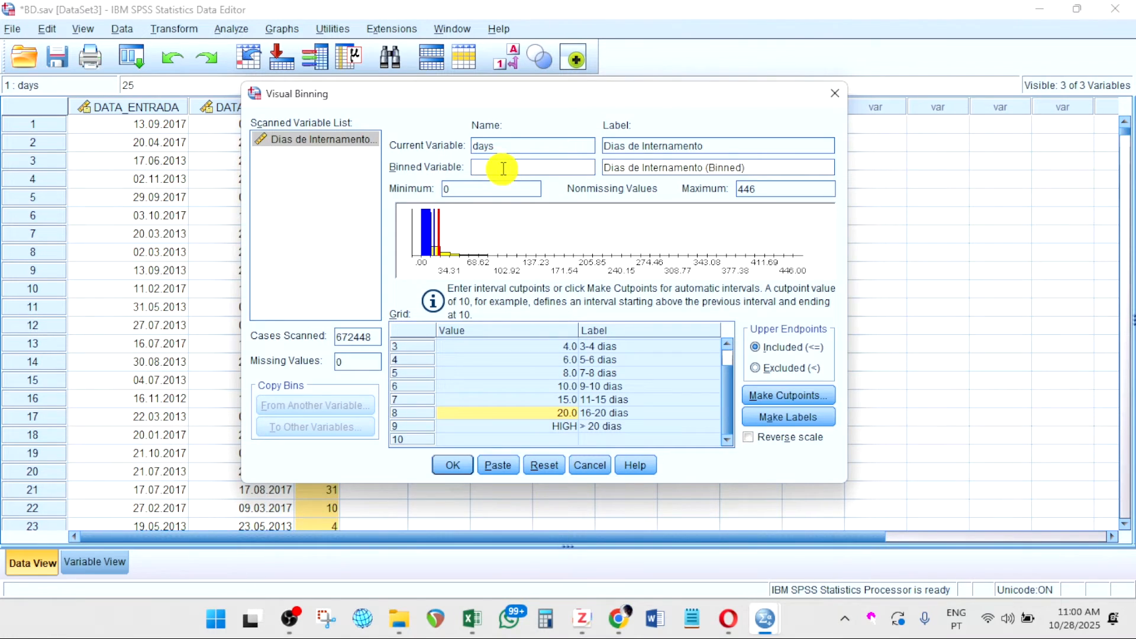
pyautogui.write('DIAS')
pyautogui.write('_DE_INTERNAMENTO')
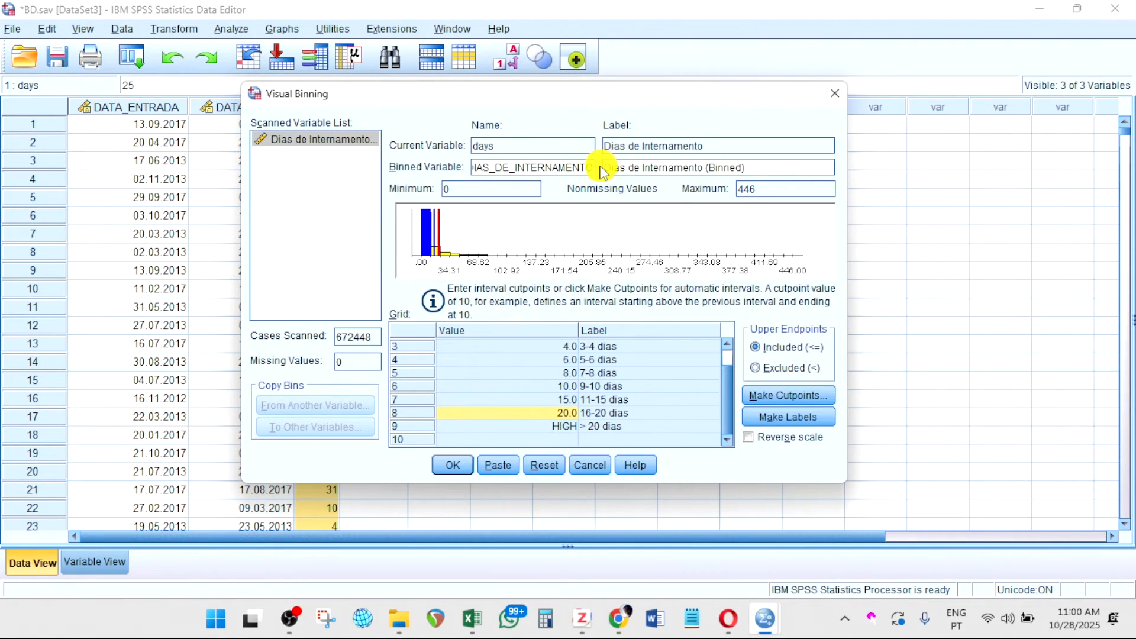
pyautogui.moveTo(761, 167); pyautogui.dragTo(704, 167)
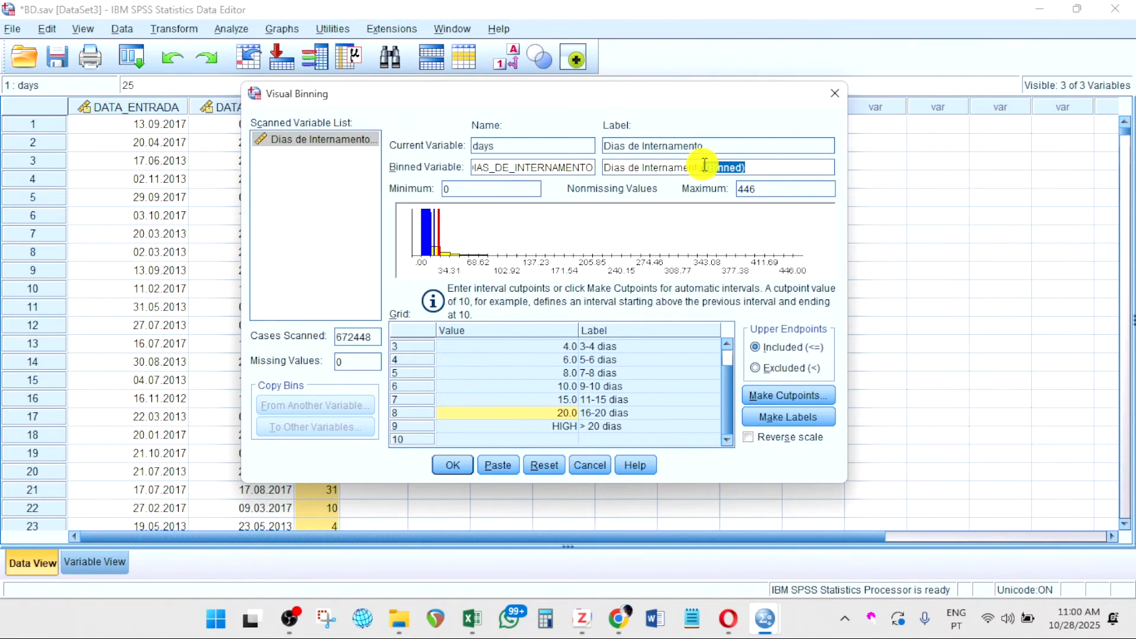
pyautogui.press('BackSpace')
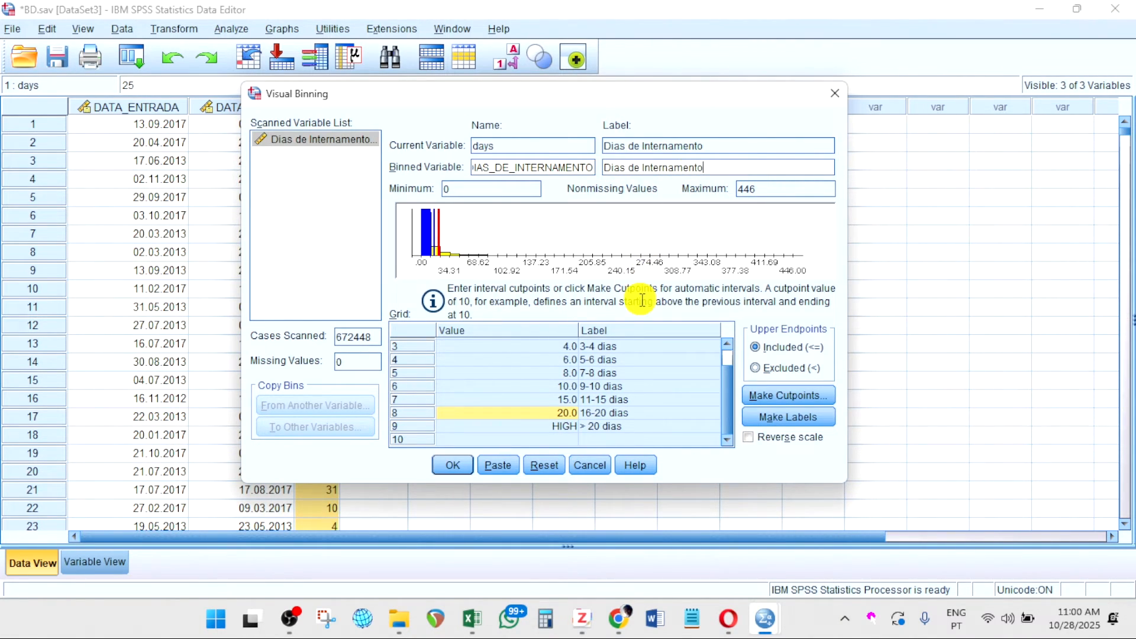
pyautogui.click(453, 465)
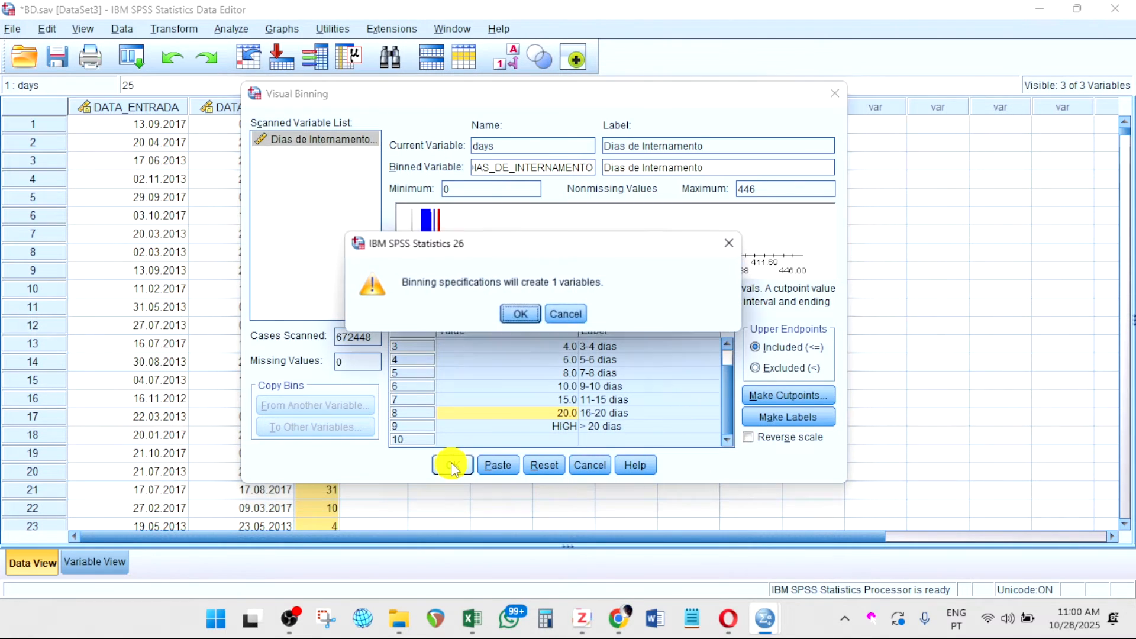
pyautogui.click(524, 315)
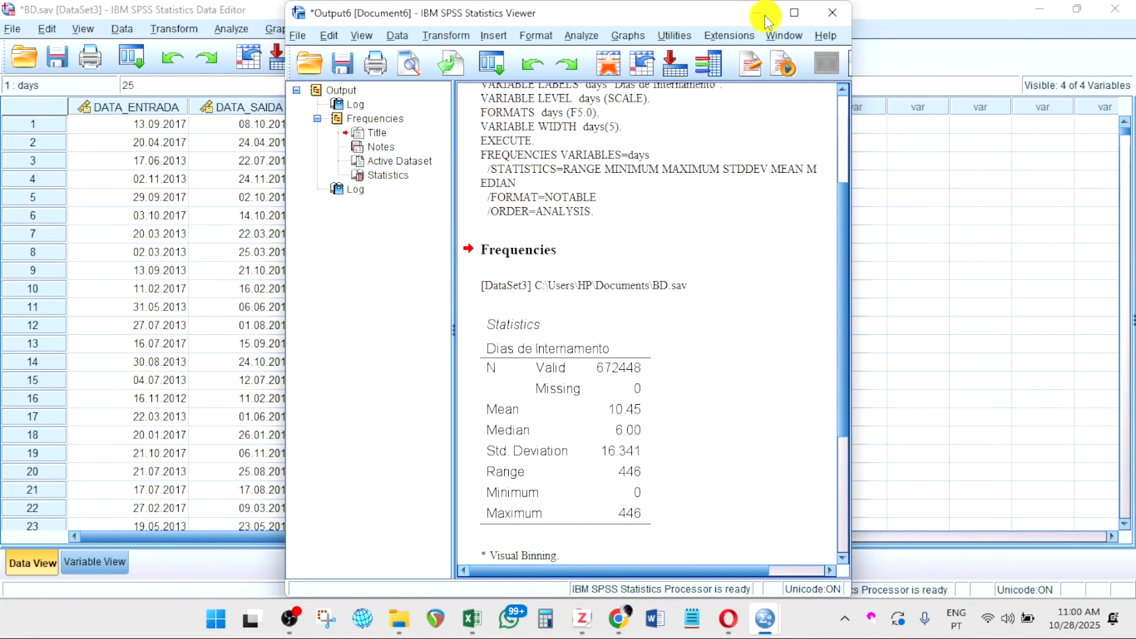
# Return to the dataset, show value labels instead of codes, and select the DIAS_DE_INTERNAMENTO column.
pyautogui.click(758, 12)
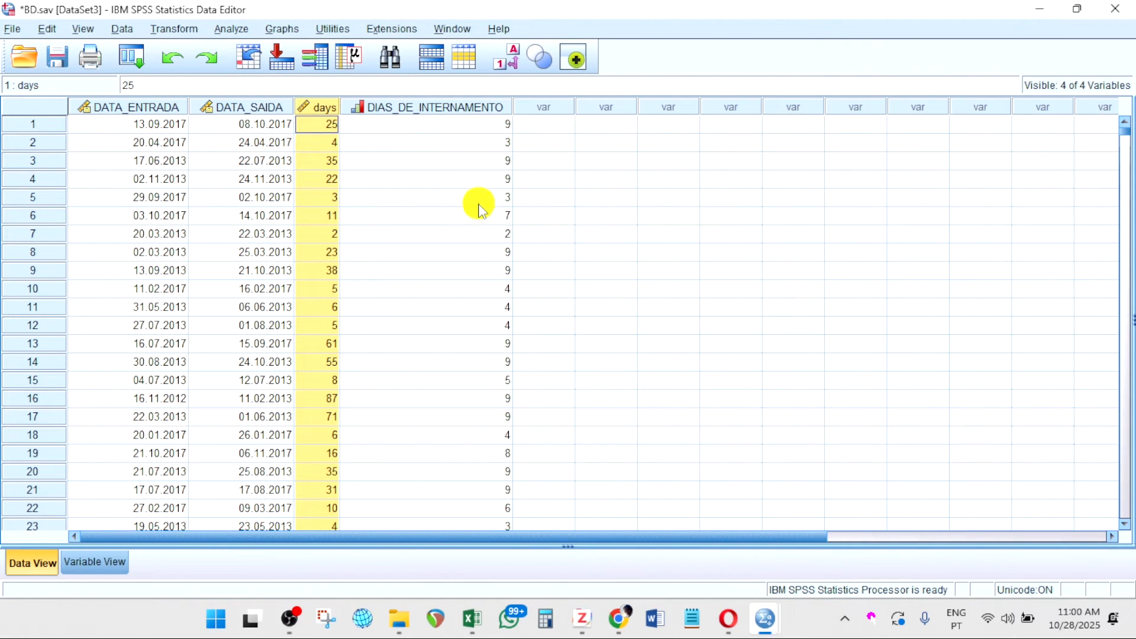
pyautogui.click(513, 67)
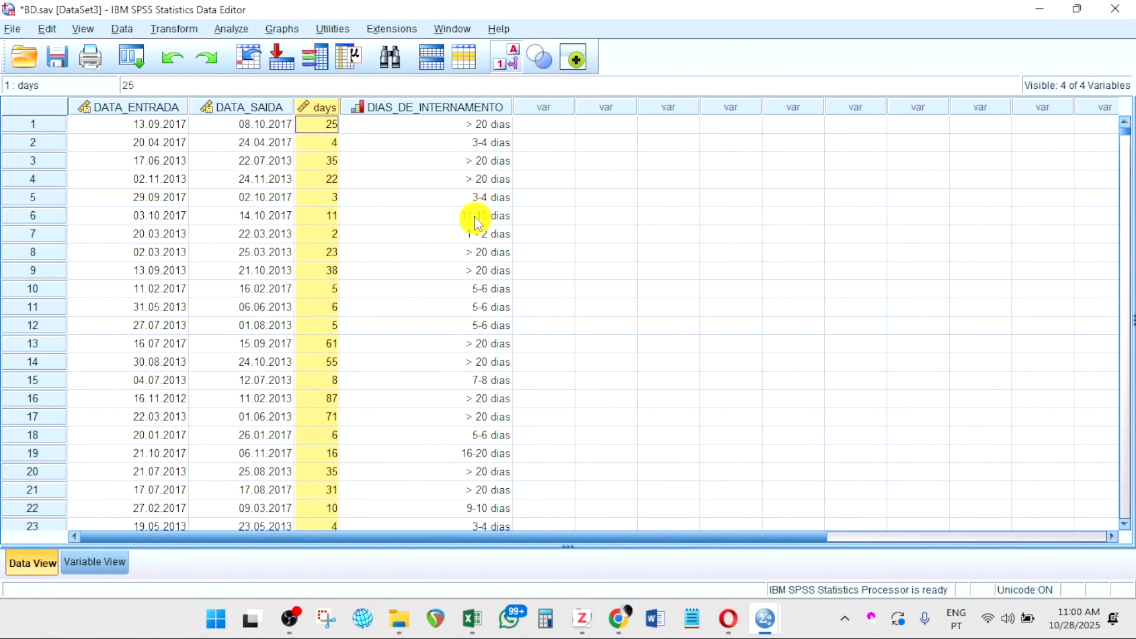
pyautogui.click(416, 106)
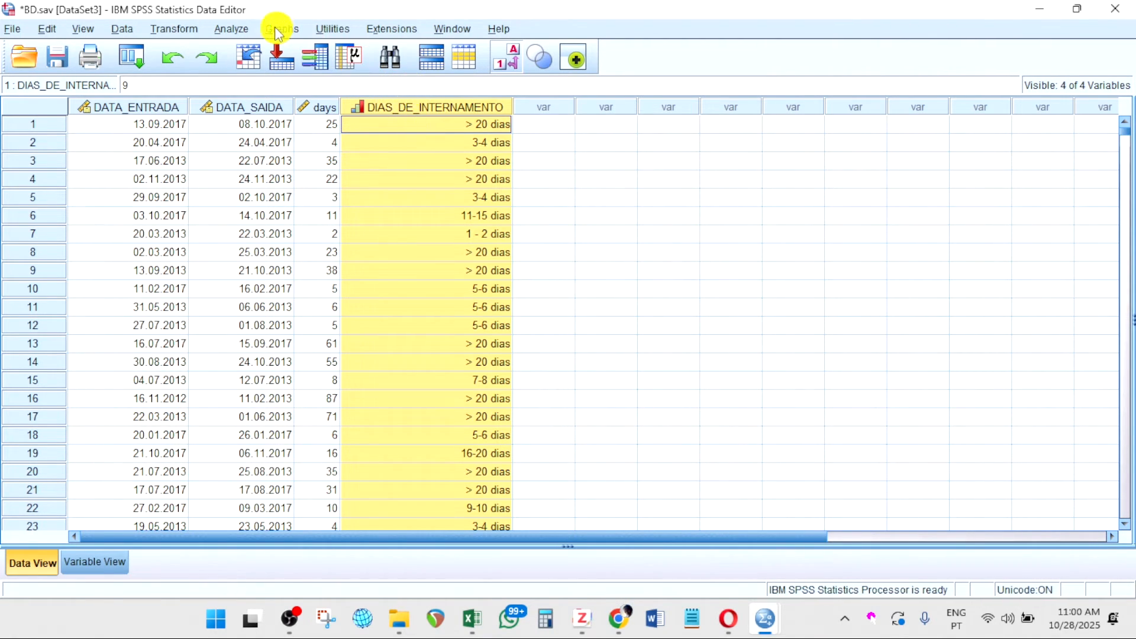
# Set up a Frequencies analysis of the binned Dias de Internamento variable without additional statistics.
pyautogui.click(254, 29)
pyautogui.moveTo(305, 69)
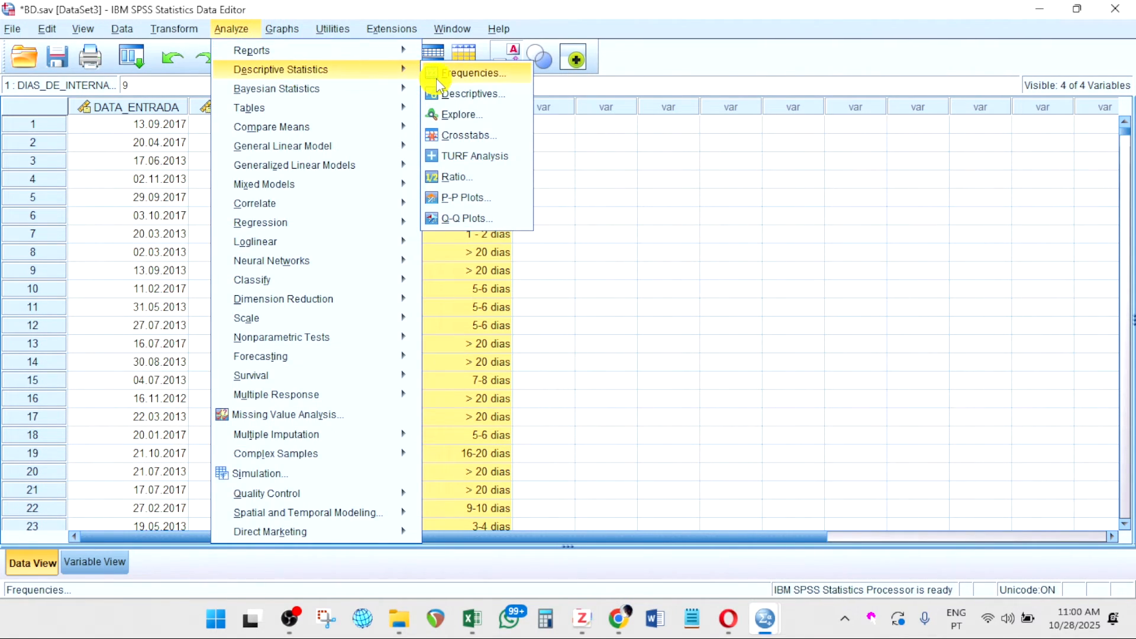
pyautogui.click(468, 73)
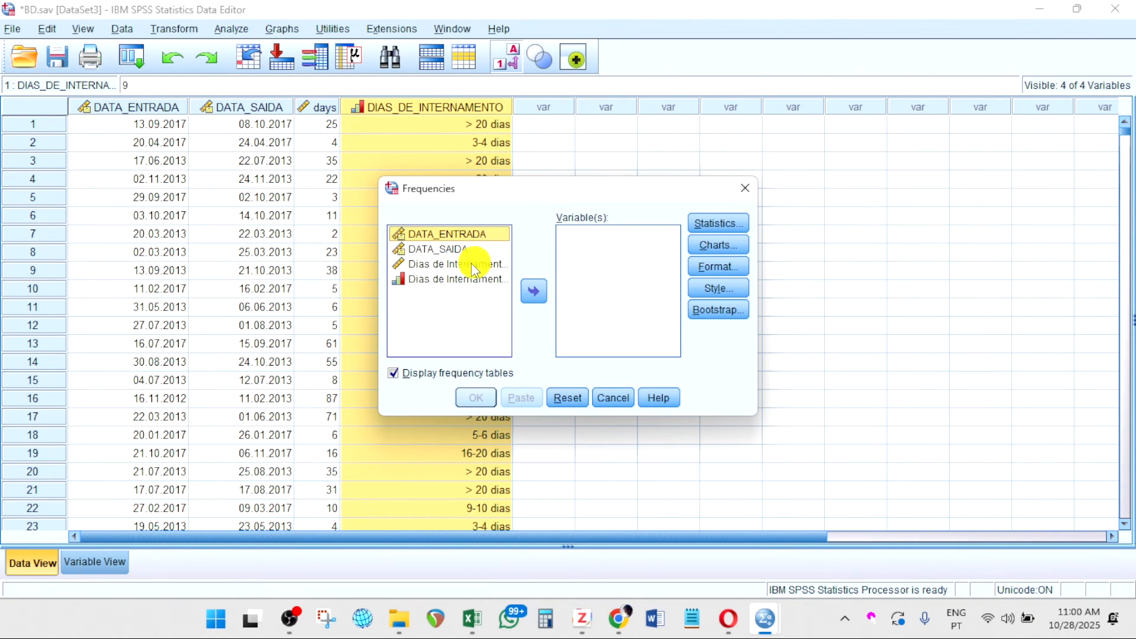
pyautogui.click(453, 282)
pyautogui.click(532, 289)
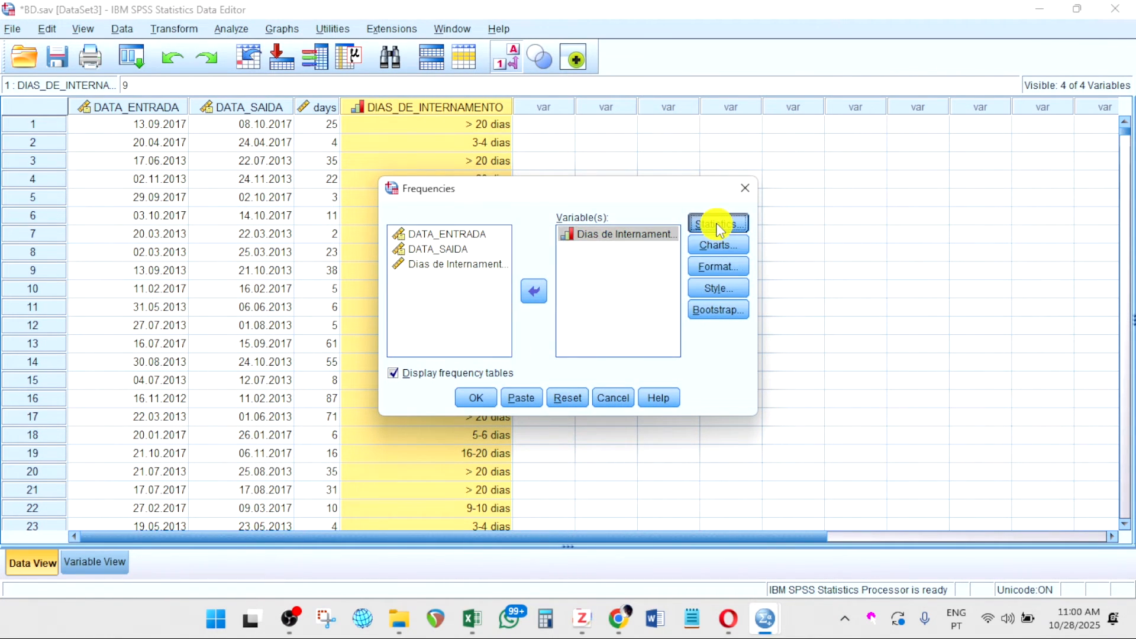
pyautogui.click(718, 225)
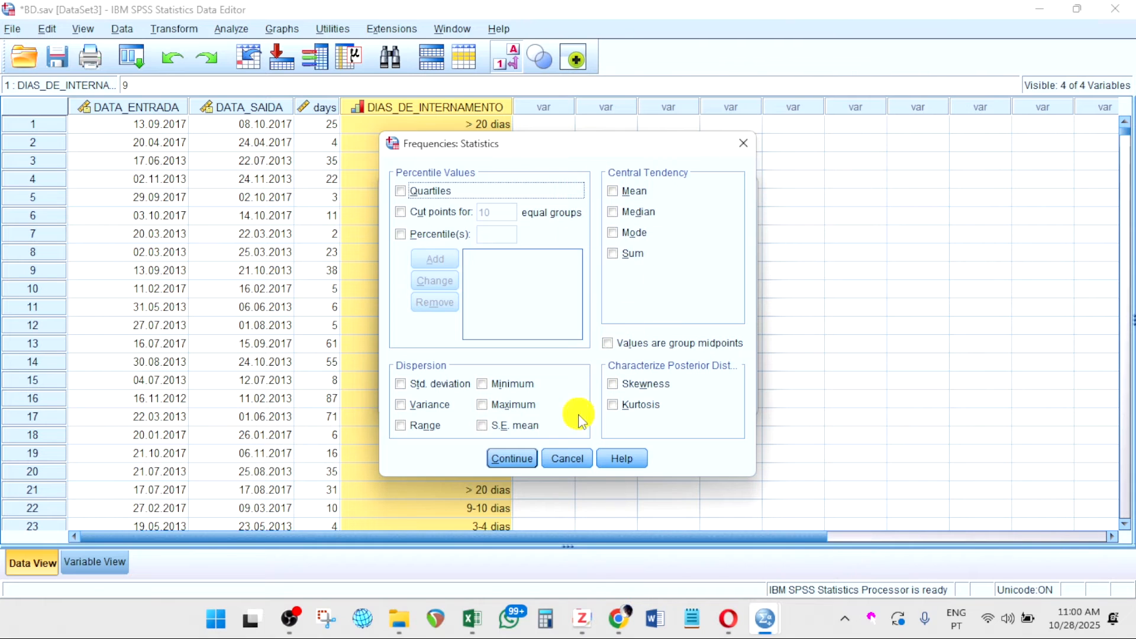
pyautogui.click(574, 462)
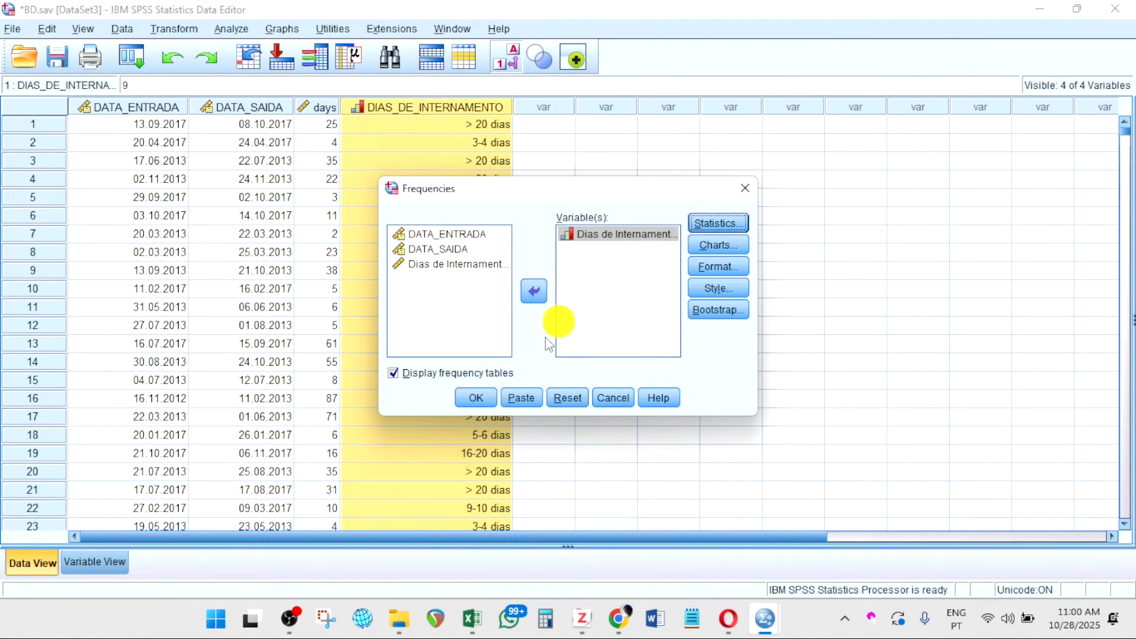
# Add a bar chart with percentages as chart values to the Frequencies analysis and run it.
pyautogui.click(720, 245)
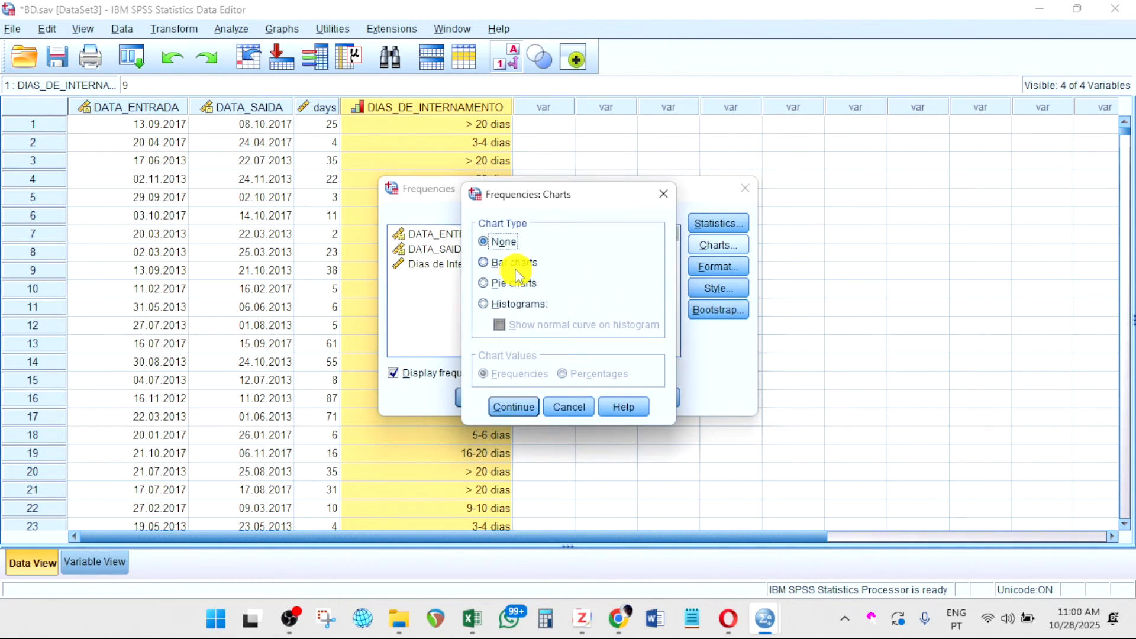
pyautogui.click(497, 262)
pyautogui.click(561, 375)
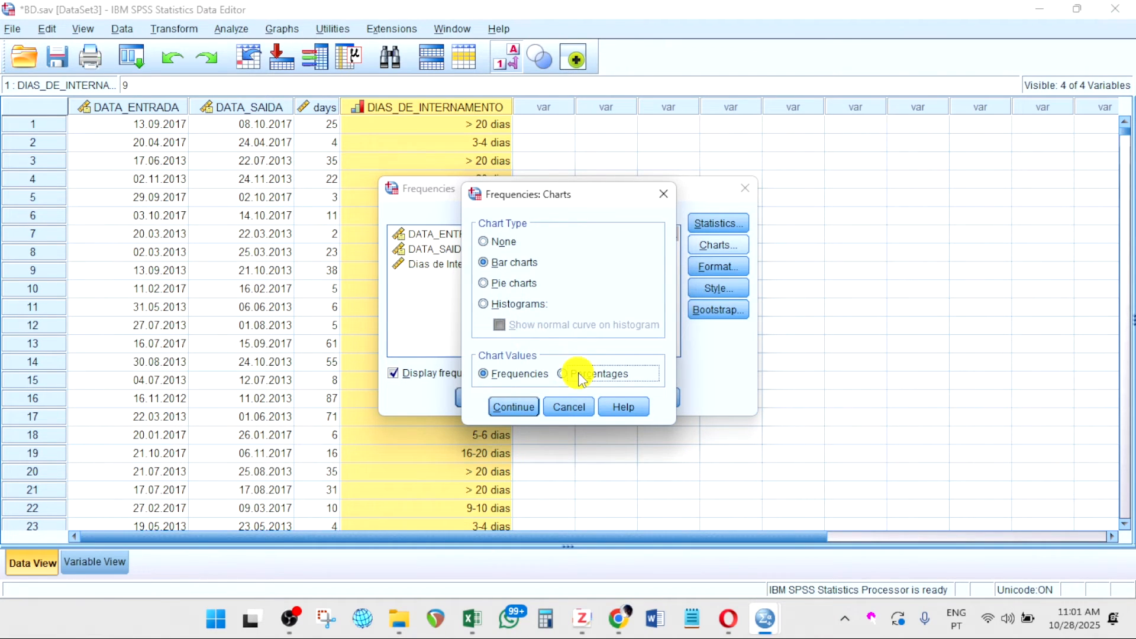
pyautogui.click(511, 406)
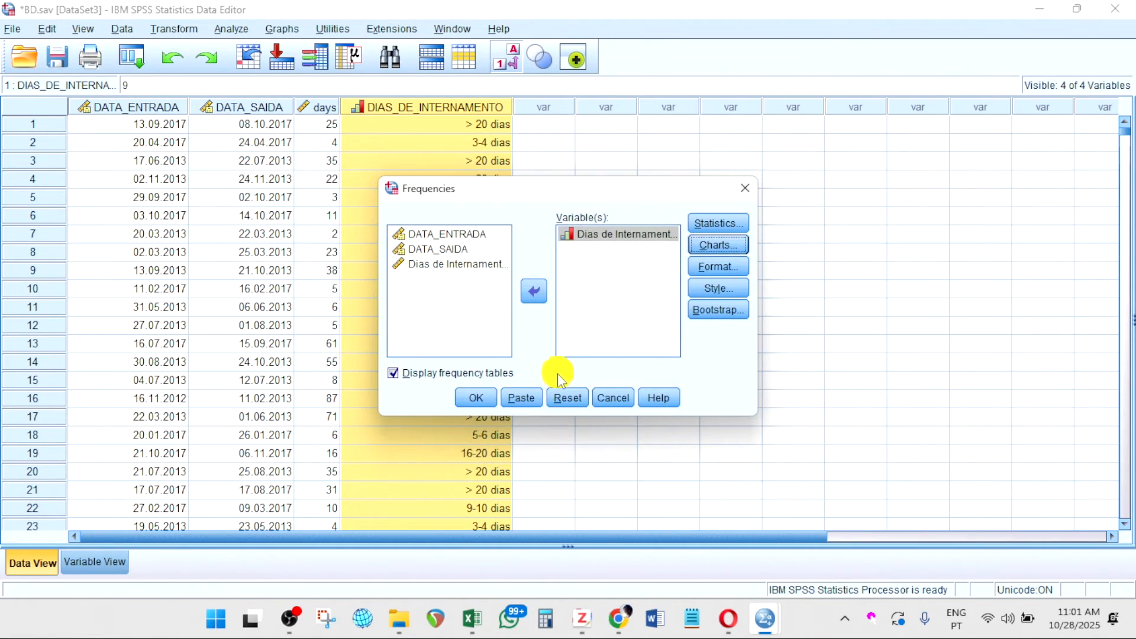
pyautogui.click(481, 396)
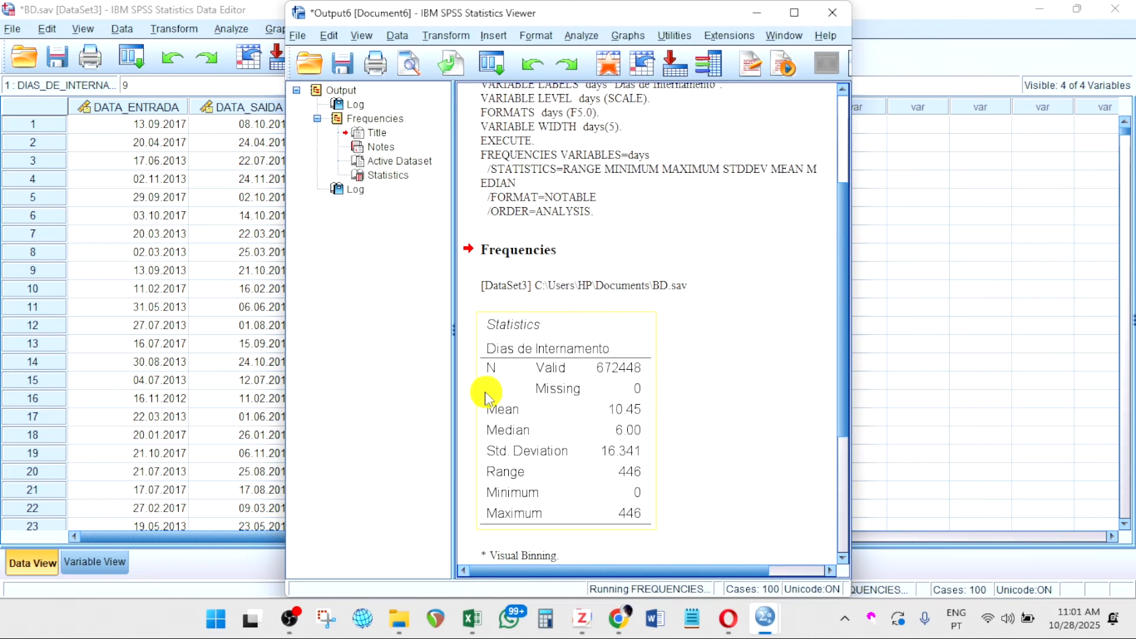
# Maximise the output window and open the Dias de Internamento bar chart in the Chart Editor.
pyautogui.click(793, 13)
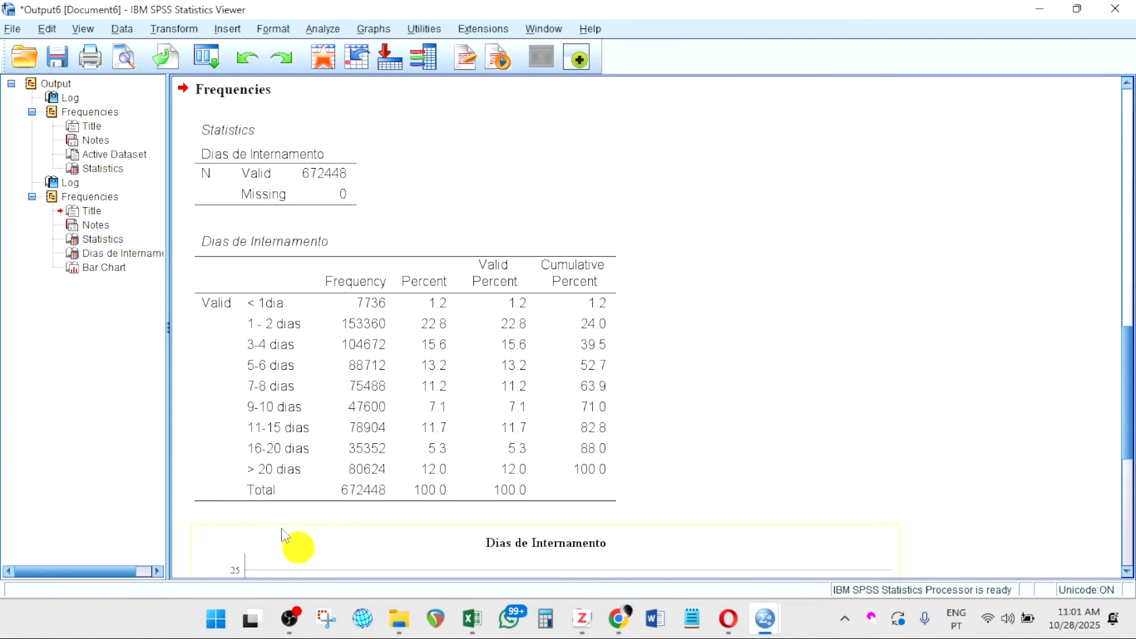
pyautogui.scroll(-2, 278, 521)
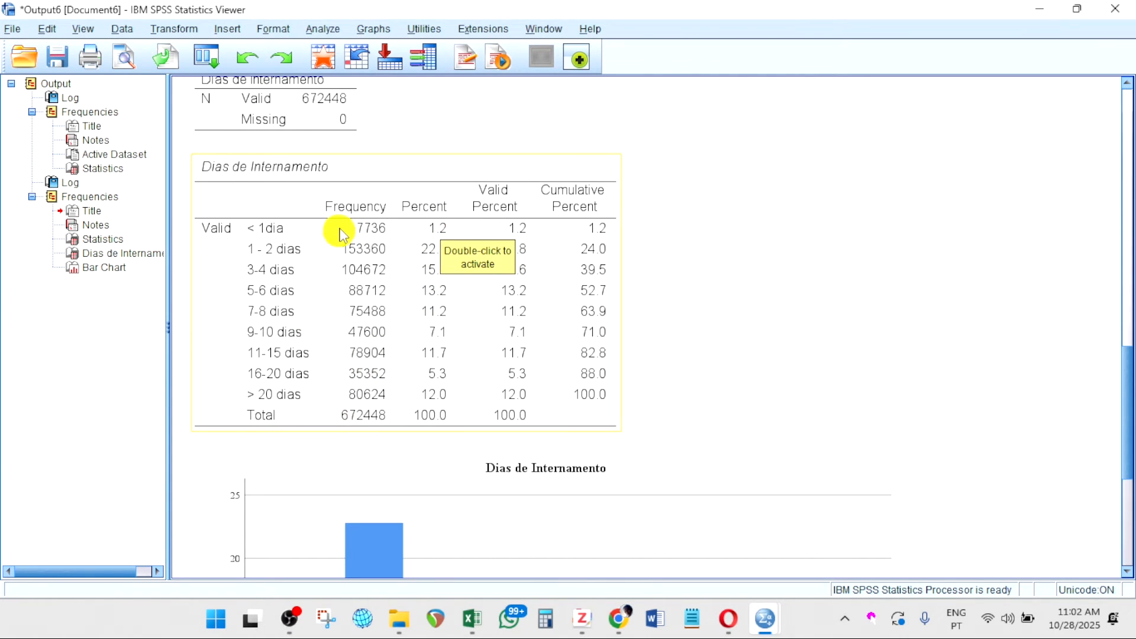
pyautogui.scroll(-5, 364, 320)
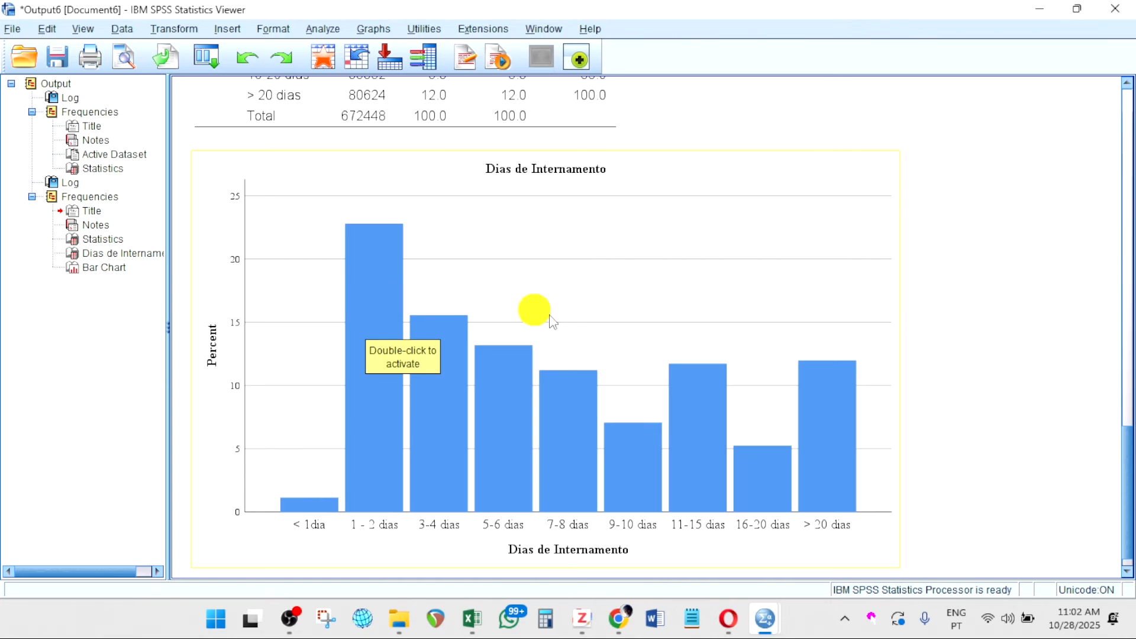
pyautogui.click(522, 296)
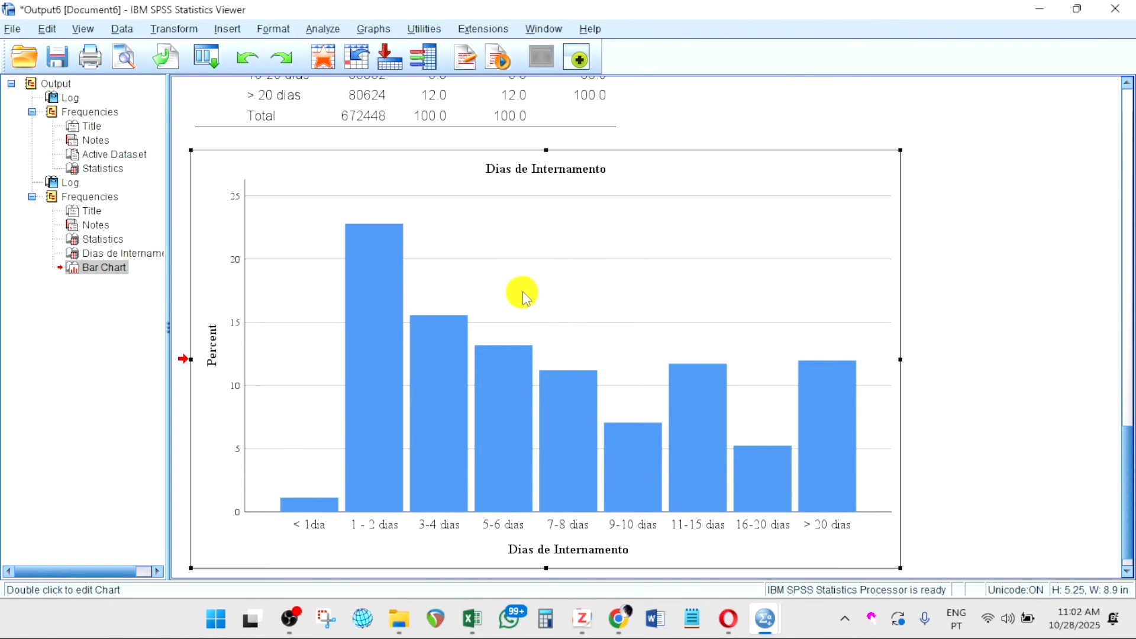
pyautogui.doubleClick(429, 246)
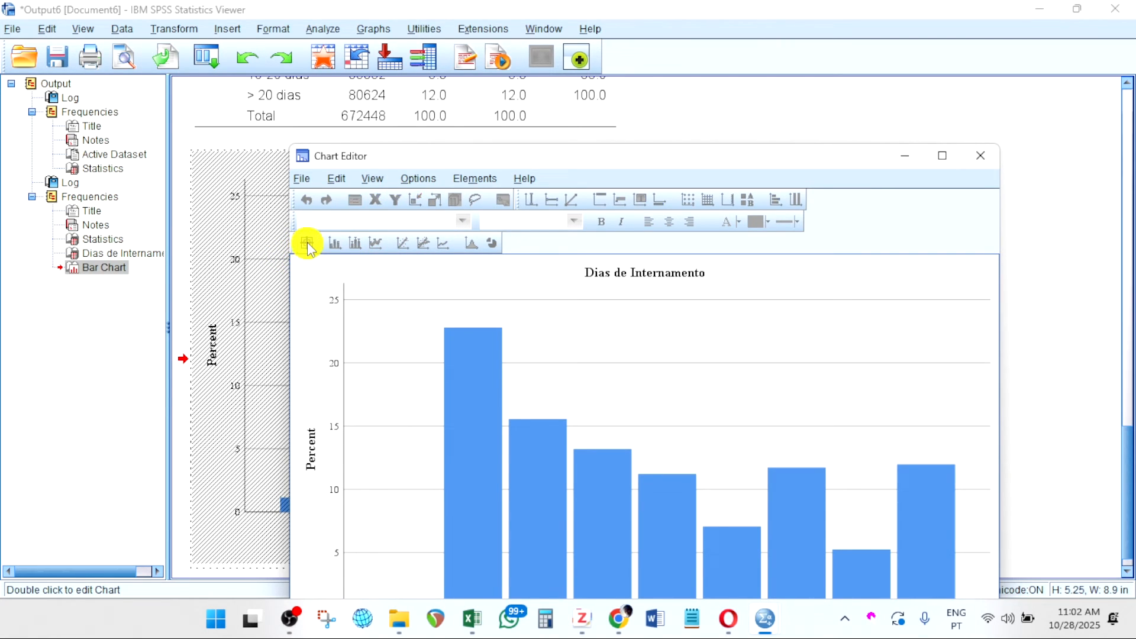
pyautogui.click(307, 243)
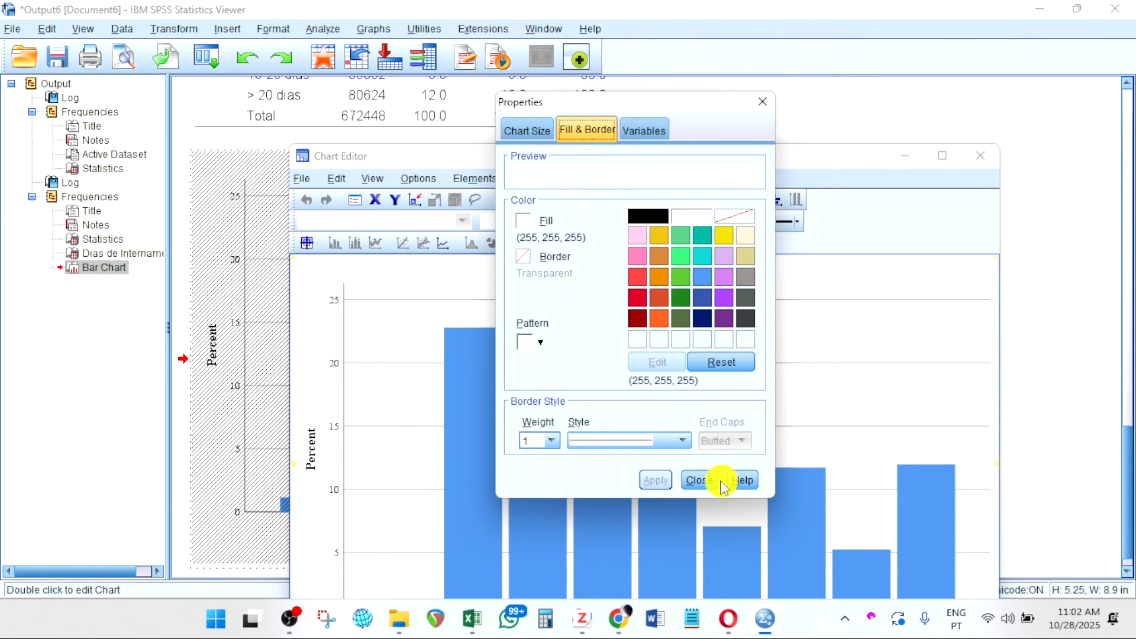
pyautogui.click(695, 480)
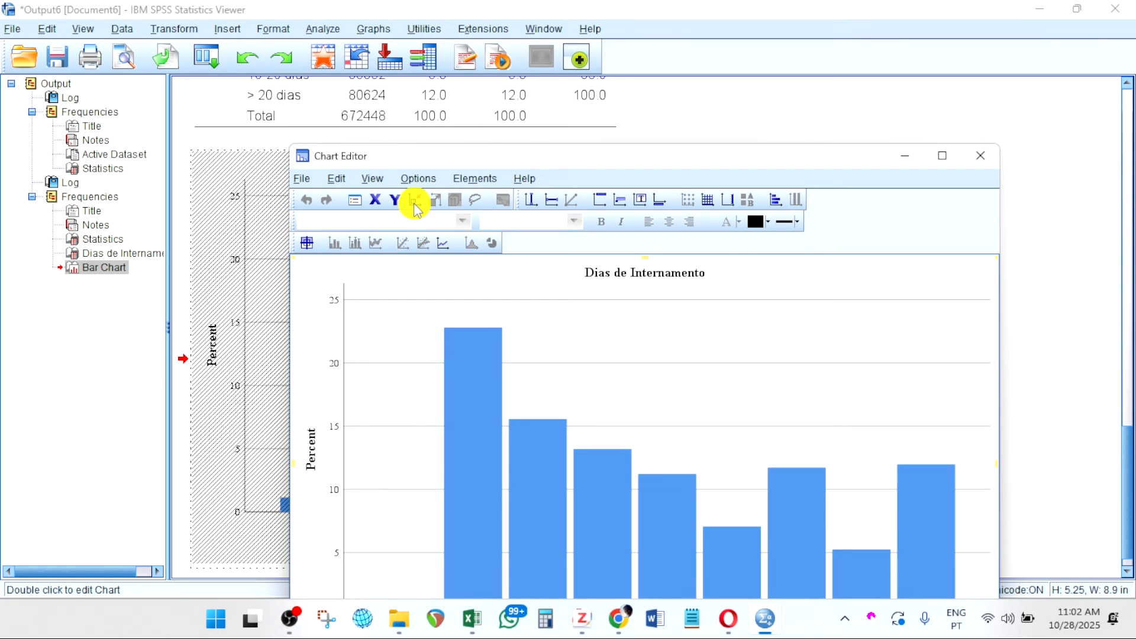
pyautogui.moveTo(529, 154); pyautogui.dragTo(451, 18)
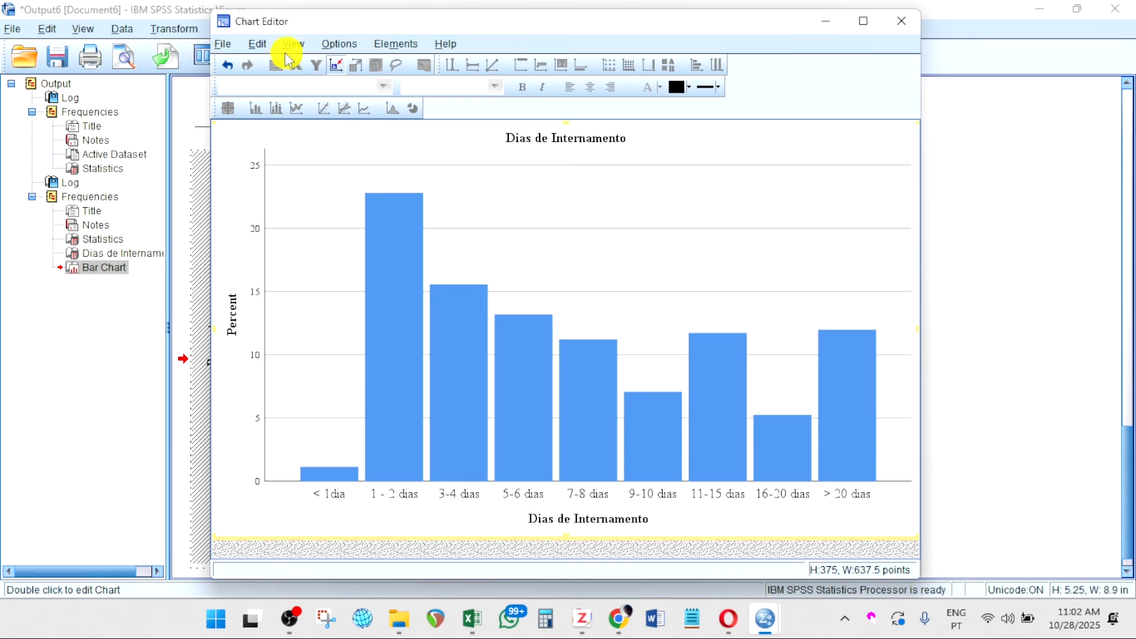
# Try to label individual bars with data label mode.
pyautogui.click(336, 65)
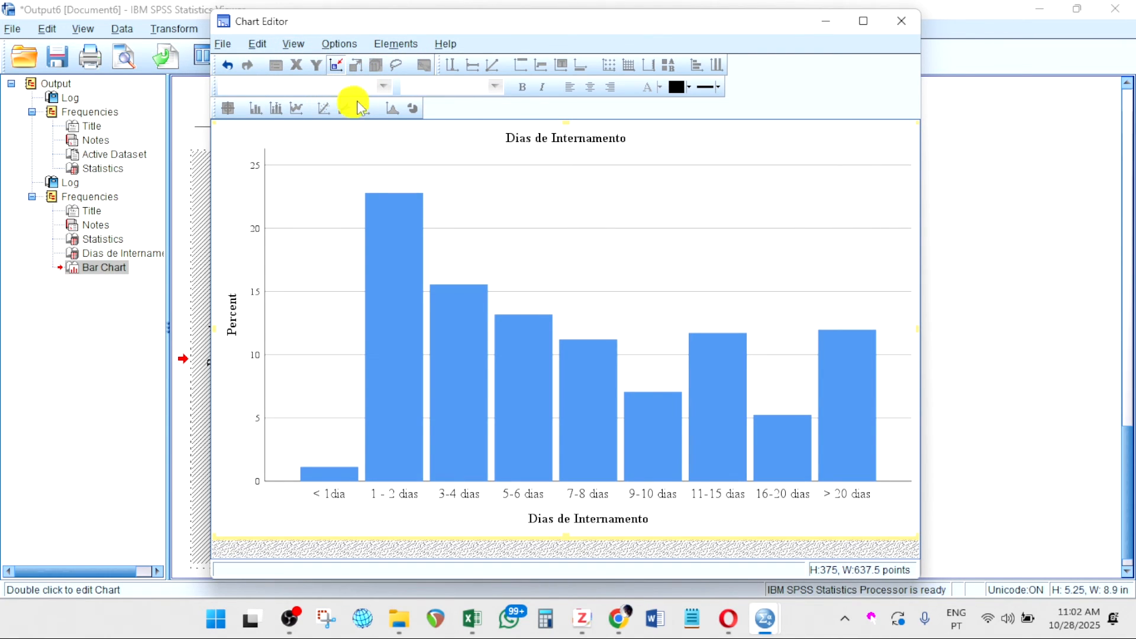
pyautogui.click(465, 364)
pyautogui.click(600, 345)
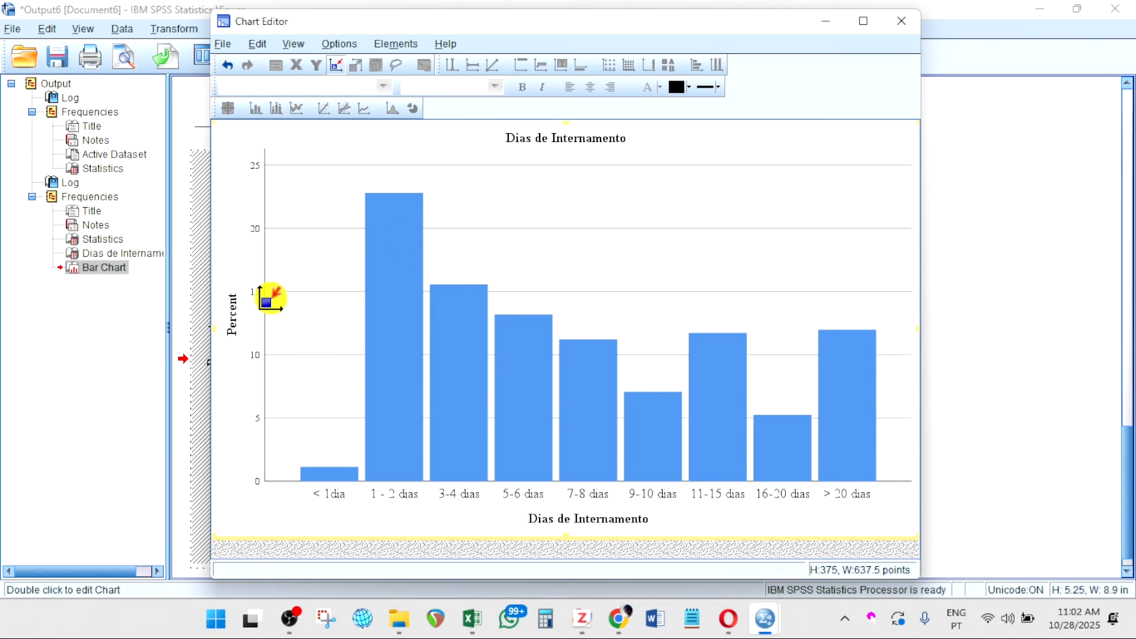
pyautogui.click(337, 63)
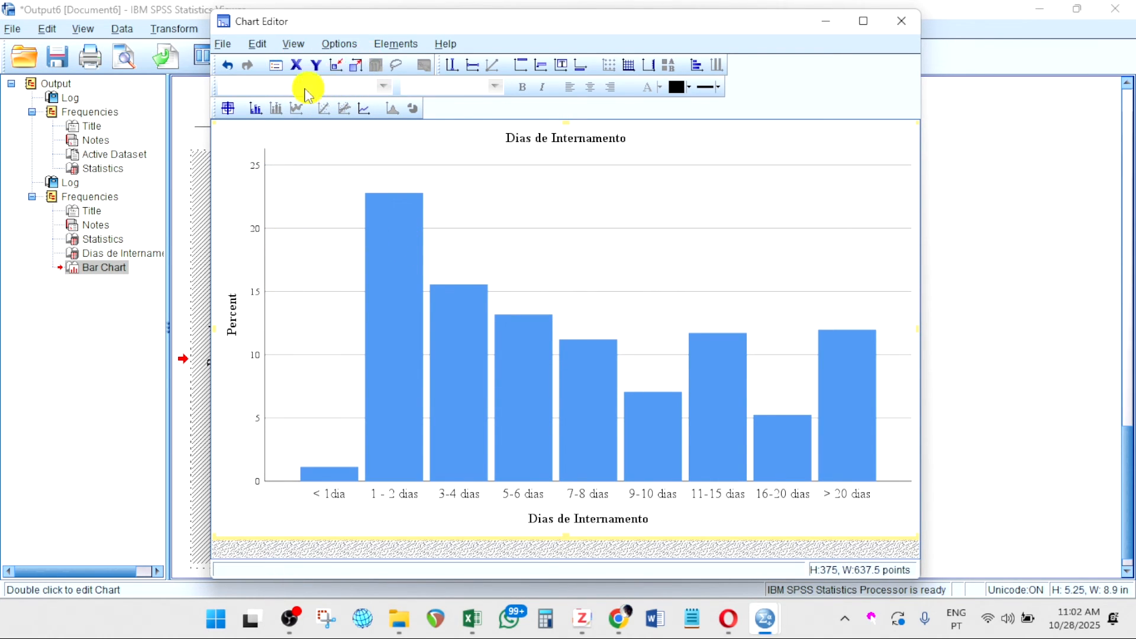
# Show percentage data labels on all bars of the chart, keeping the default number format.
pyautogui.click(259, 114)
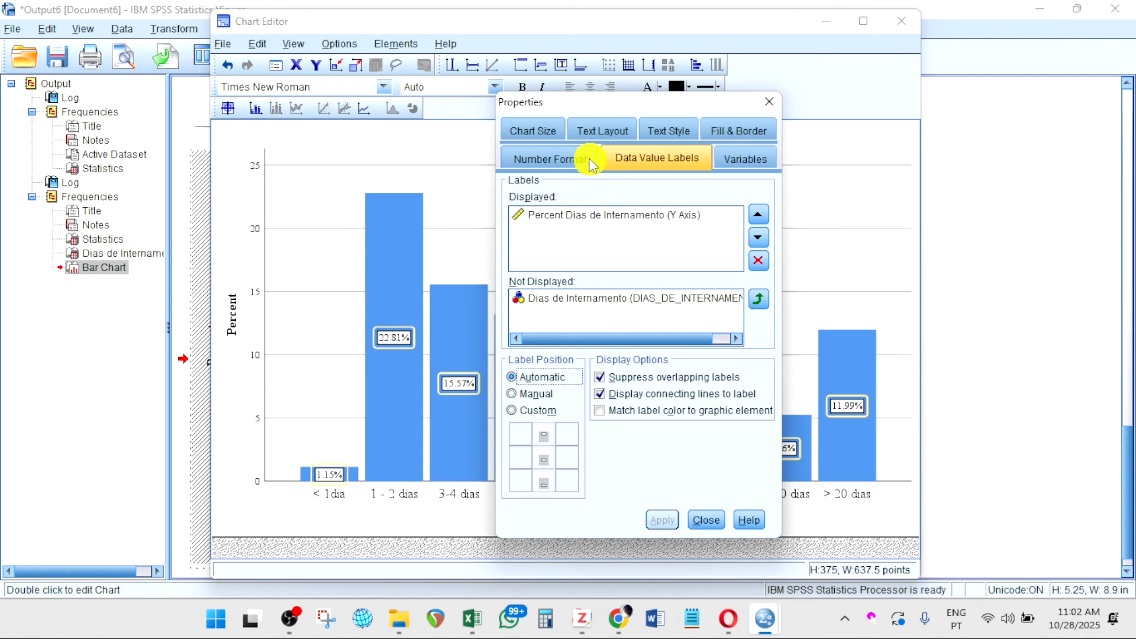
pyautogui.click(572, 163)
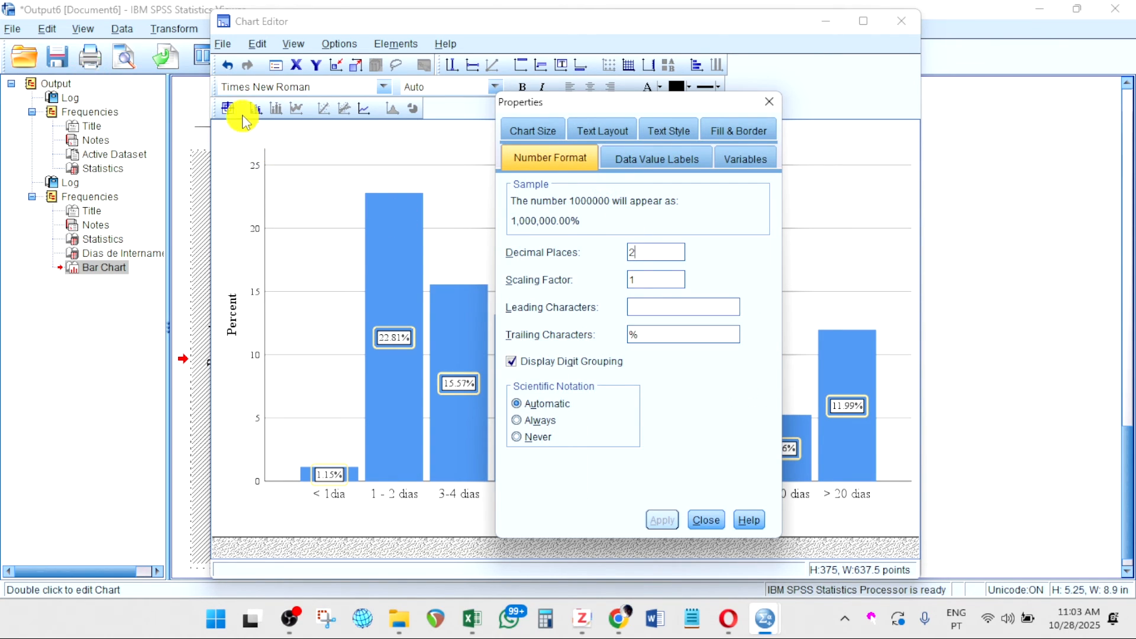
pyautogui.click(708, 521)
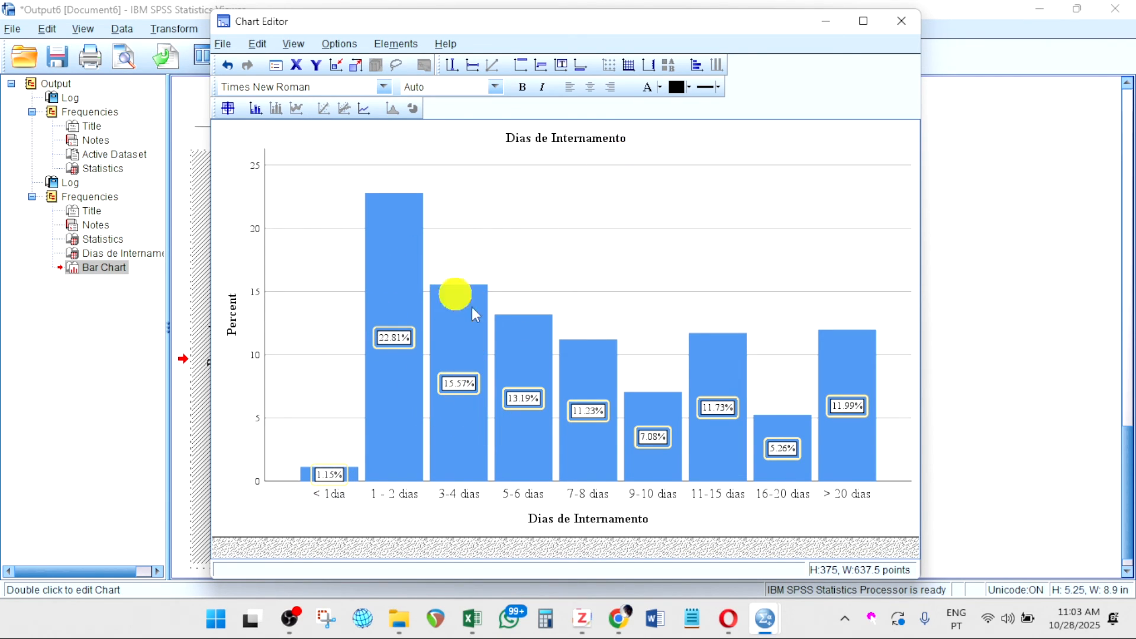
# Minimise the Chart Editor and the output window to return to the dataset.
pyautogui.click(820, 22)
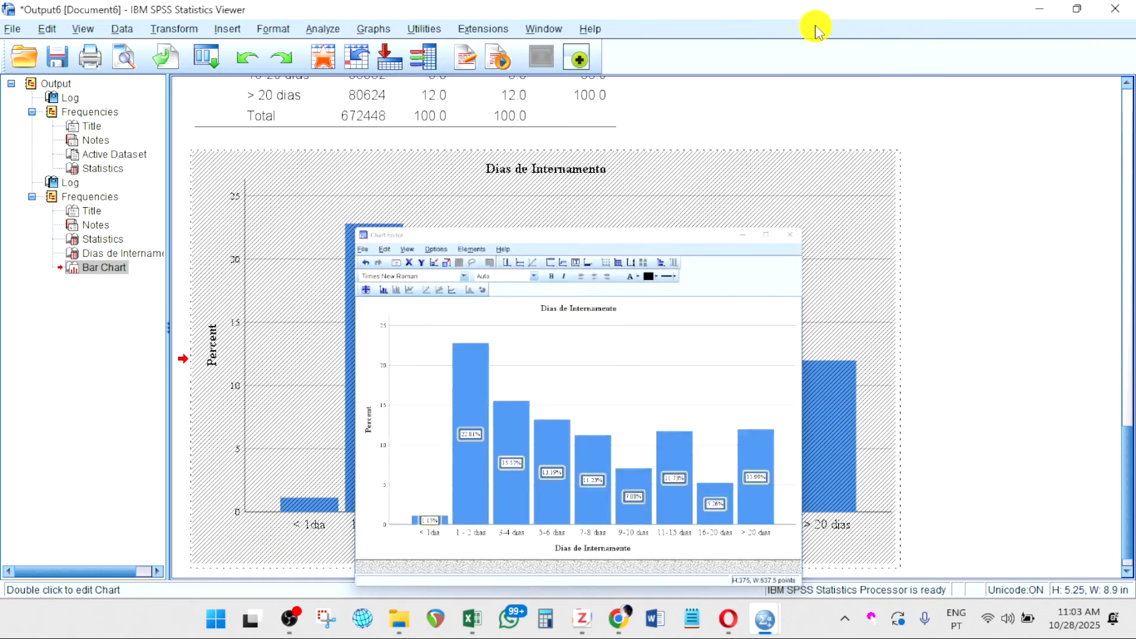
pyautogui.click(1039, 8)
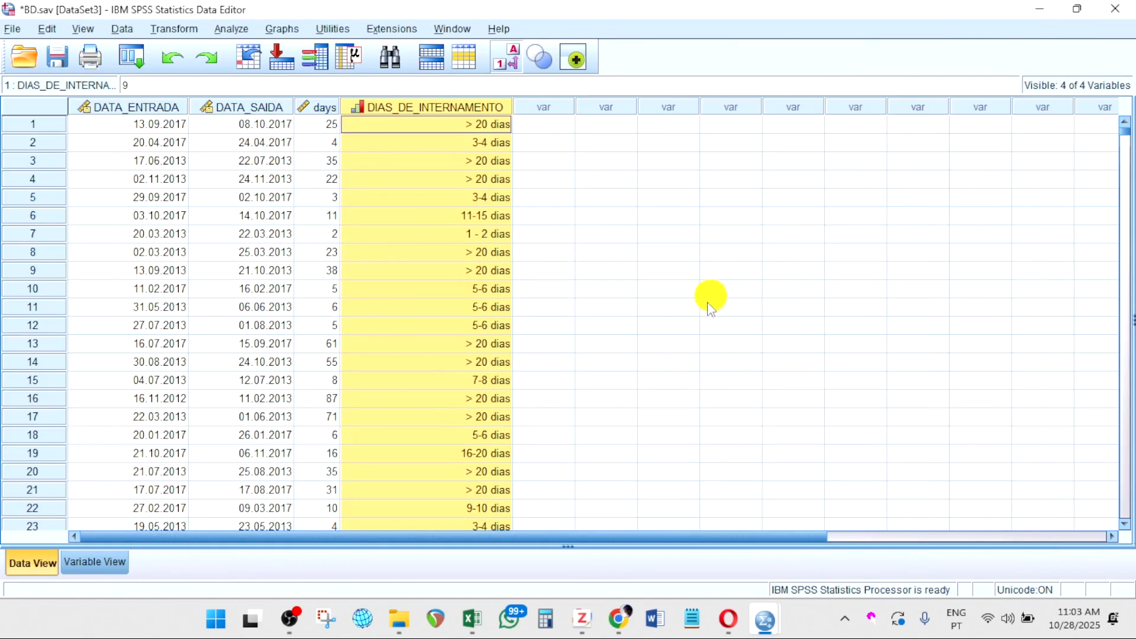
pyautogui.click(618, 256)
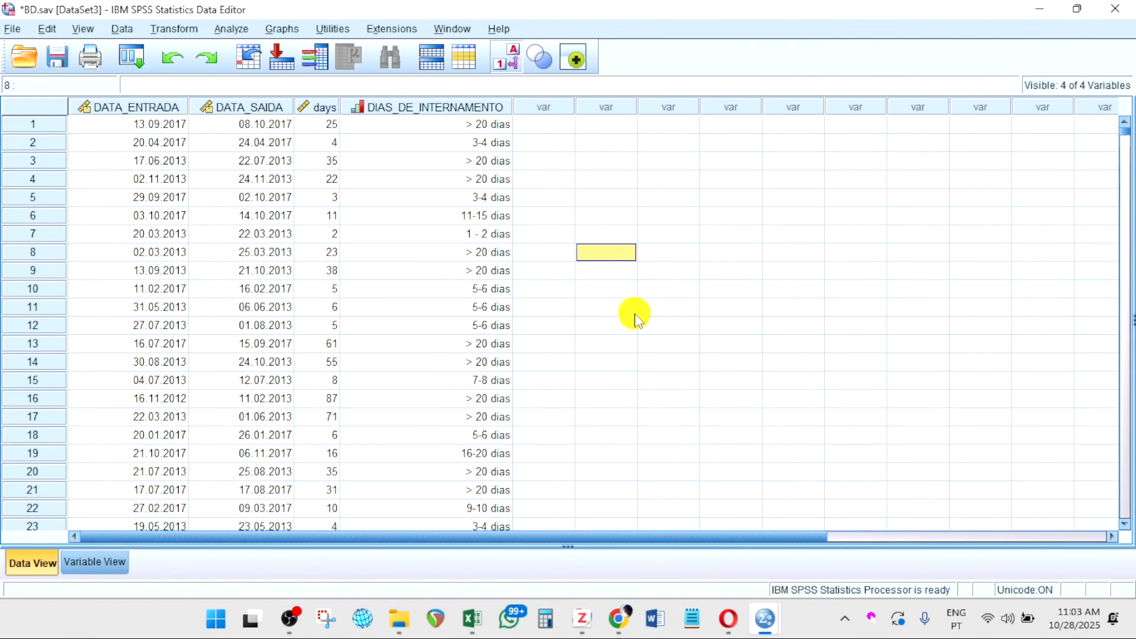